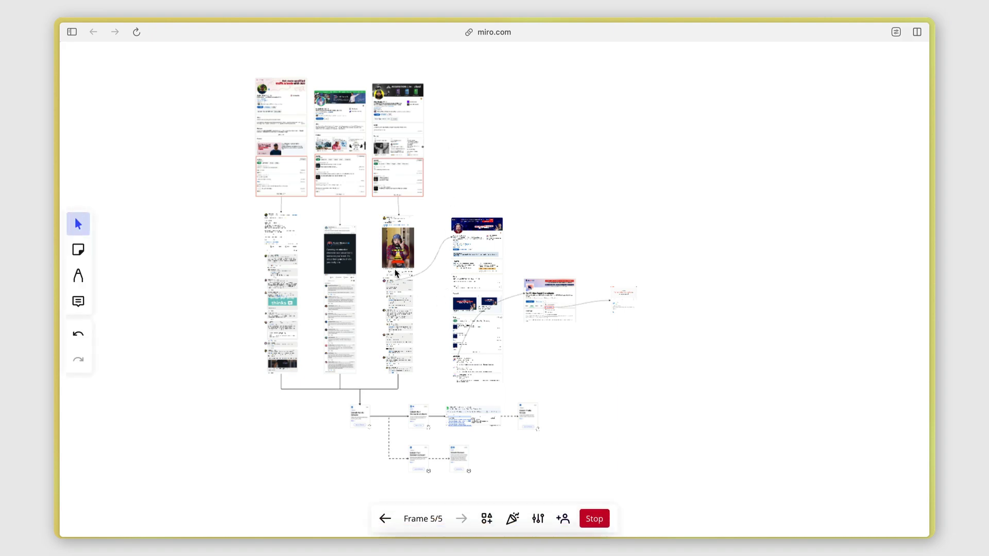
# Zoom into the LinkedIn post and Comment Leads sheet images, then jump to the profile screenshots frame
pyautogui.click(394, 234)
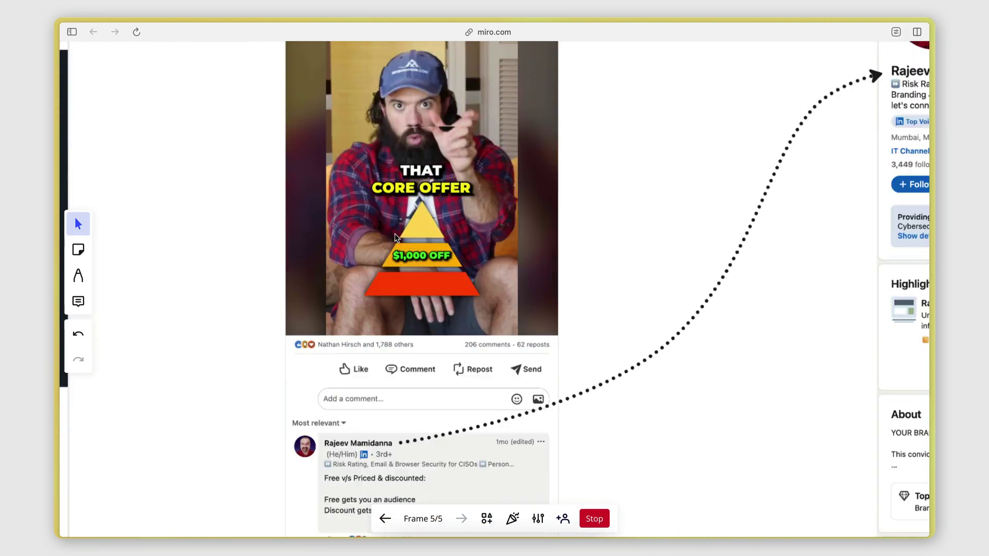
pyautogui.scroll(-15, 395, 237)
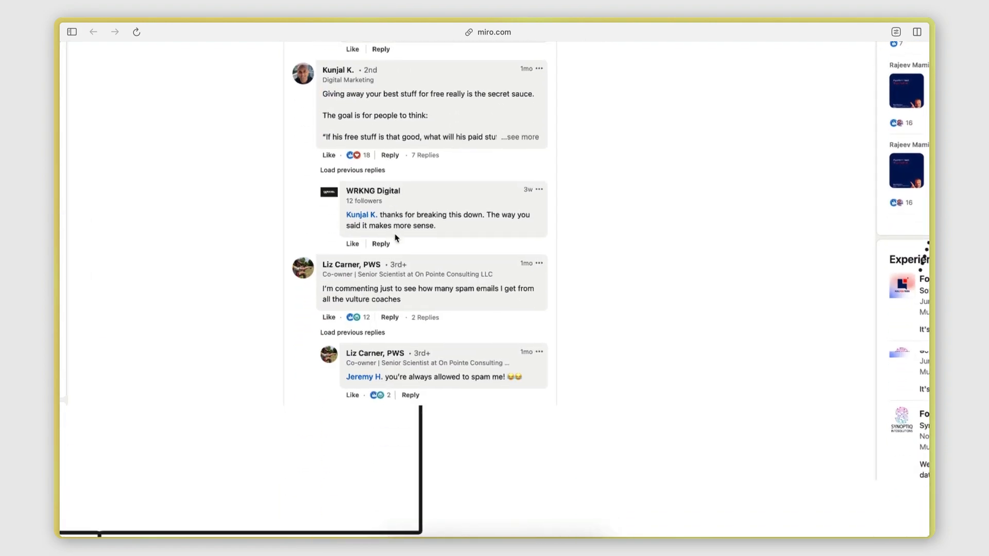
pyautogui.click(394, 237)
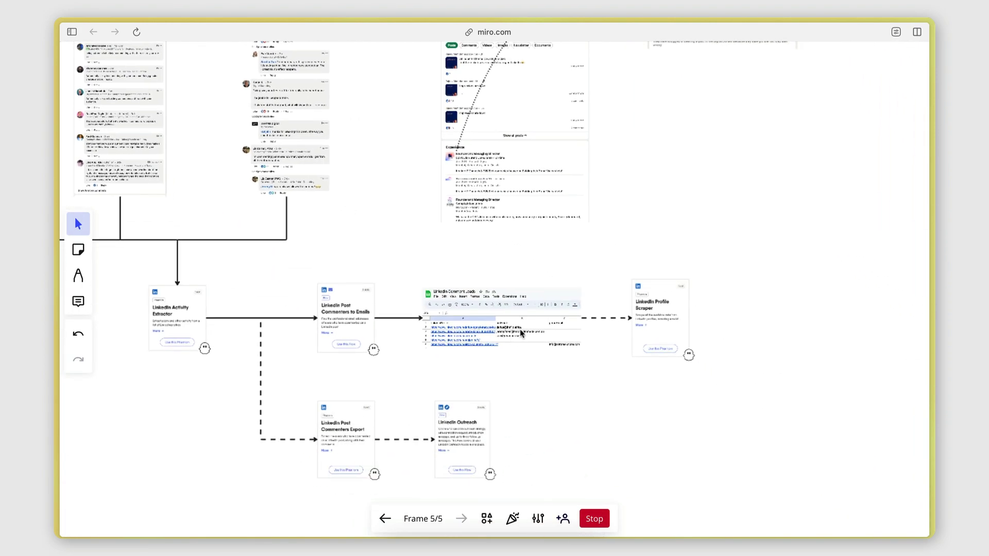
pyautogui.click(521, 332)
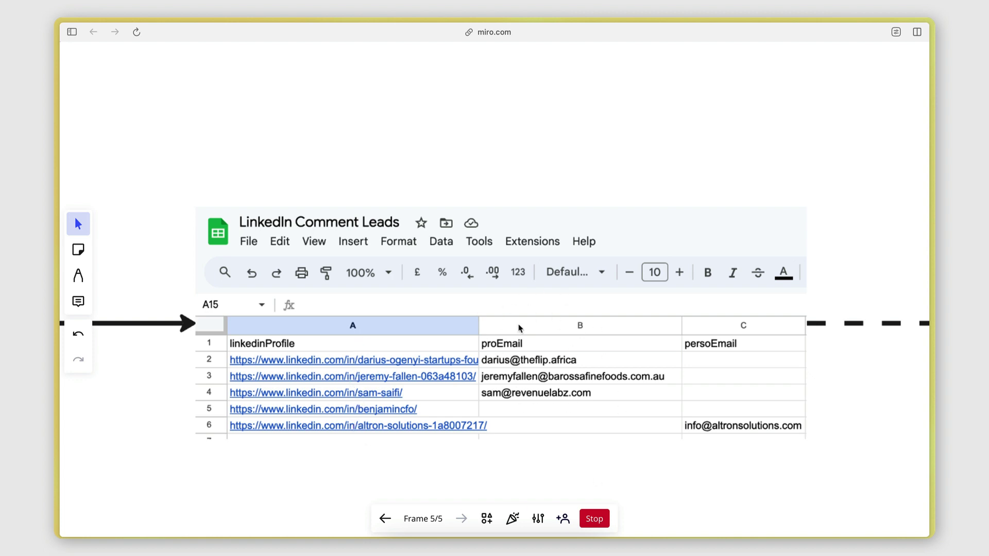
pyautogui.press('Escape')
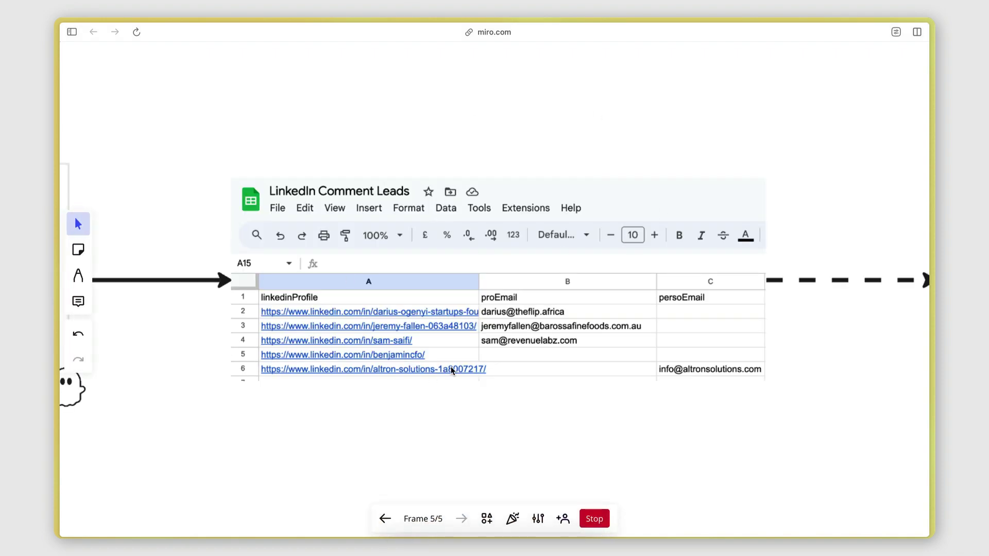
pyautogui.press('Escape')
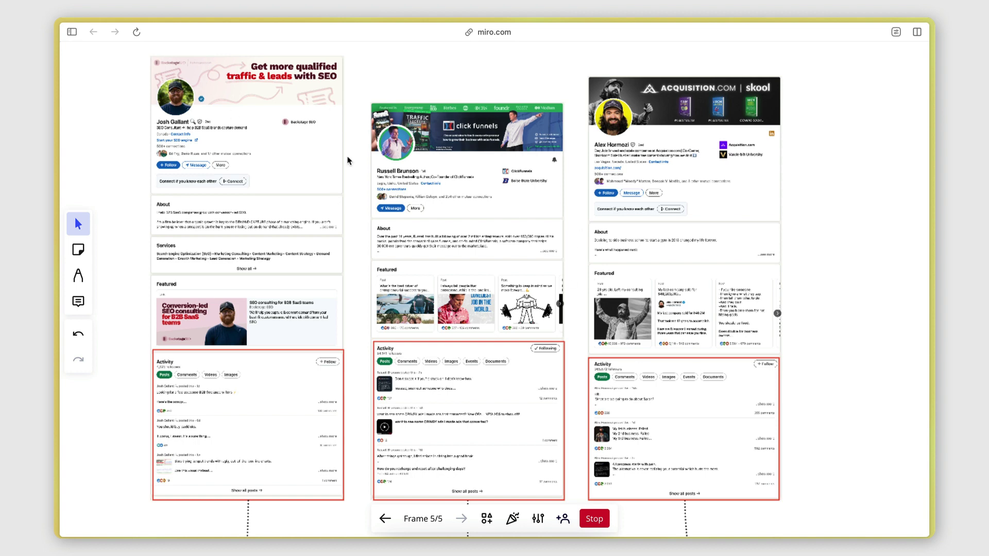
# Scroll along the dotted arrow from the Activity boxes to the commenter's profile screenshot
pyautogui.scroll(-4, 701, 229)
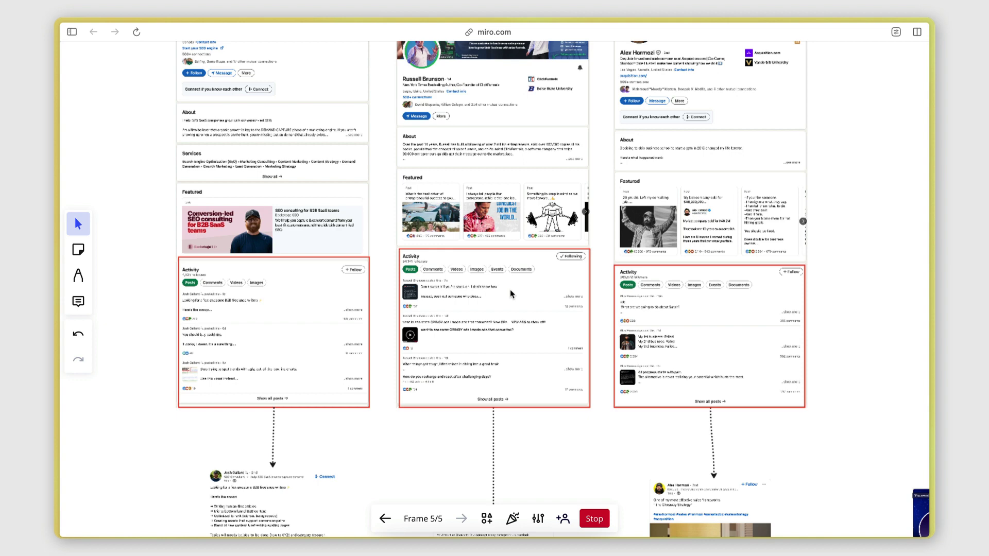
pyautogui.scroll(5, 519, 358)
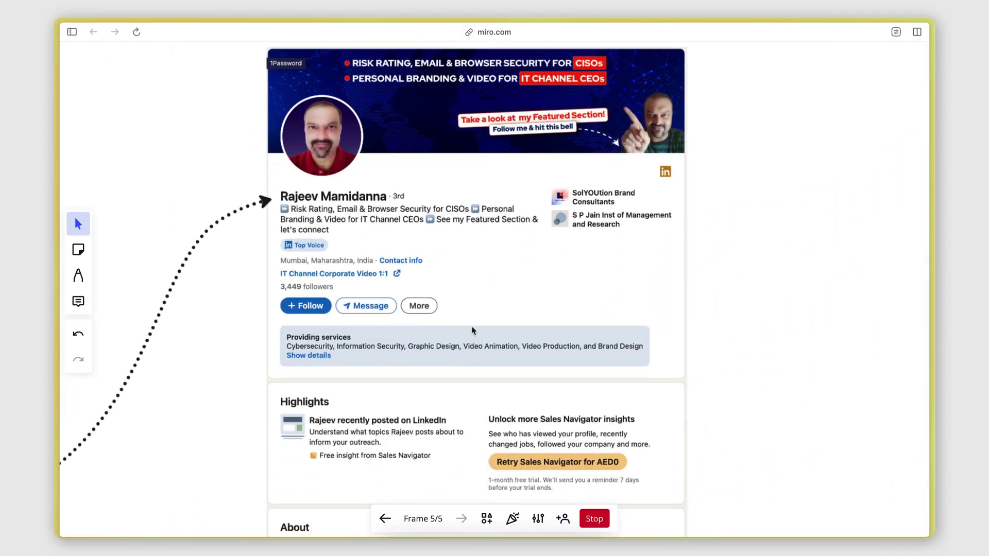
# Follow the Experience section's company logo to the company page, then across to the Hunter screenshot
pyautogui.scroll(-15, 471, 326)
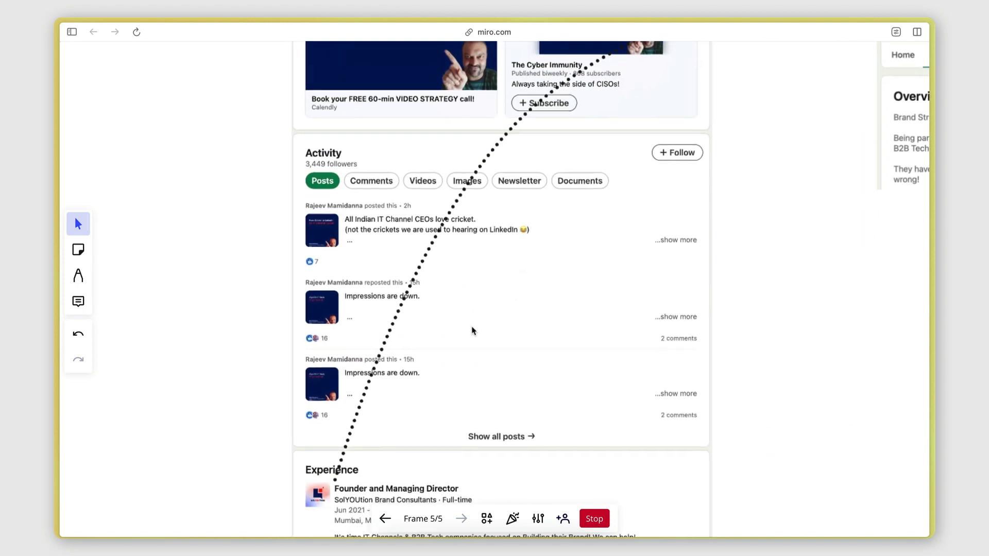
pyautogui.scroll(-10, 471, 328)
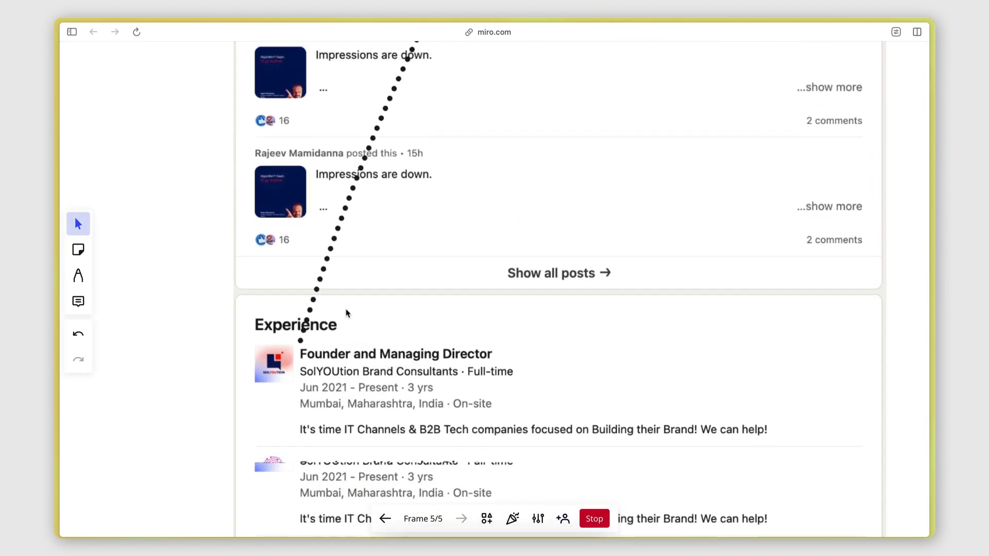
pyautogui.scroll(-3, 346, 313)
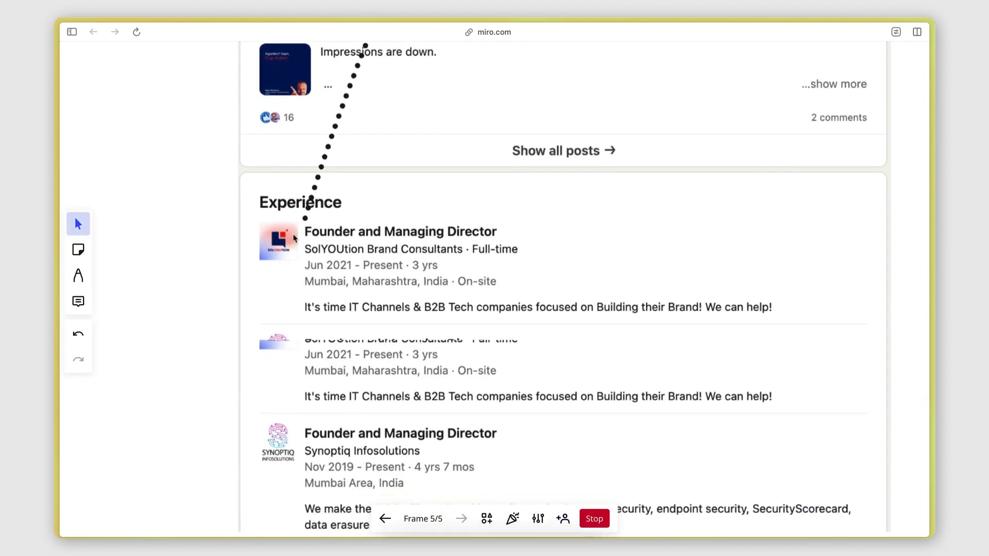
pyautogui.scroll(3, 404, 388)
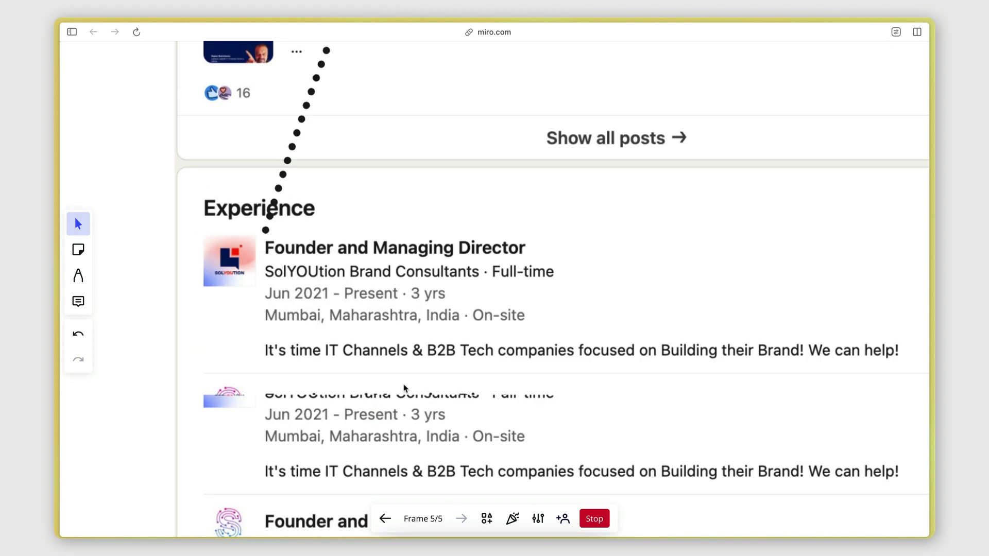
pyautogui.click(231, 263)
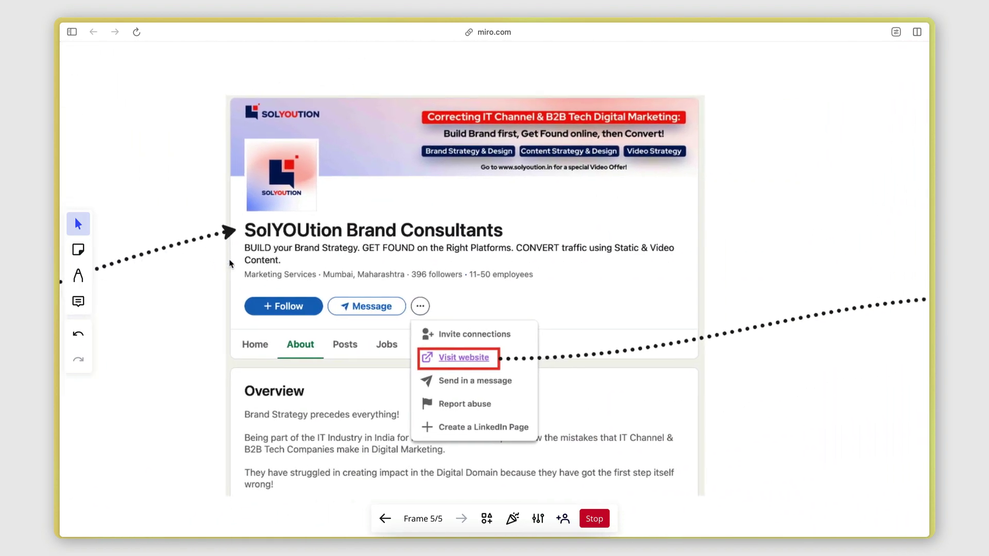
pyautogui.scroll(-2, 335, 279)
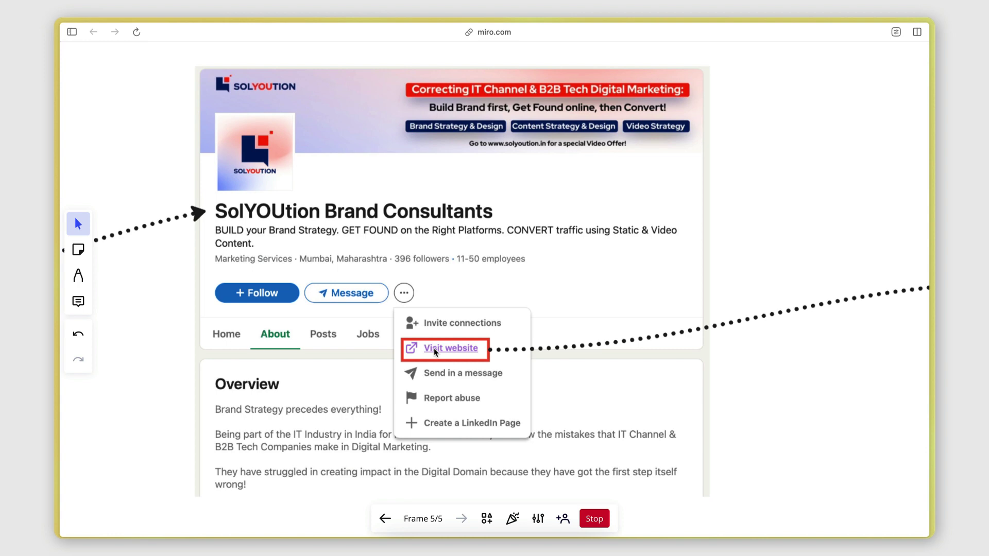
pyautogui.hscroll(10, 429, 337)
# Scroll over the Hunter Email Finder result and zoom out of the Miro board
pyautogui.scroll(3, 431, 338)
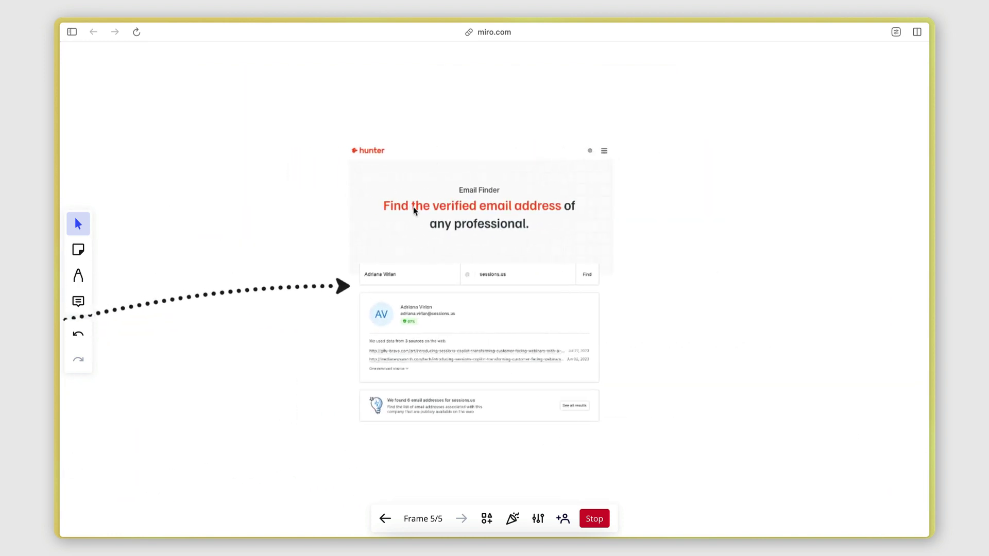
pyautogui.scroll(-1, 414, 210)
pyautogui.hscroll(1, 413, 210)
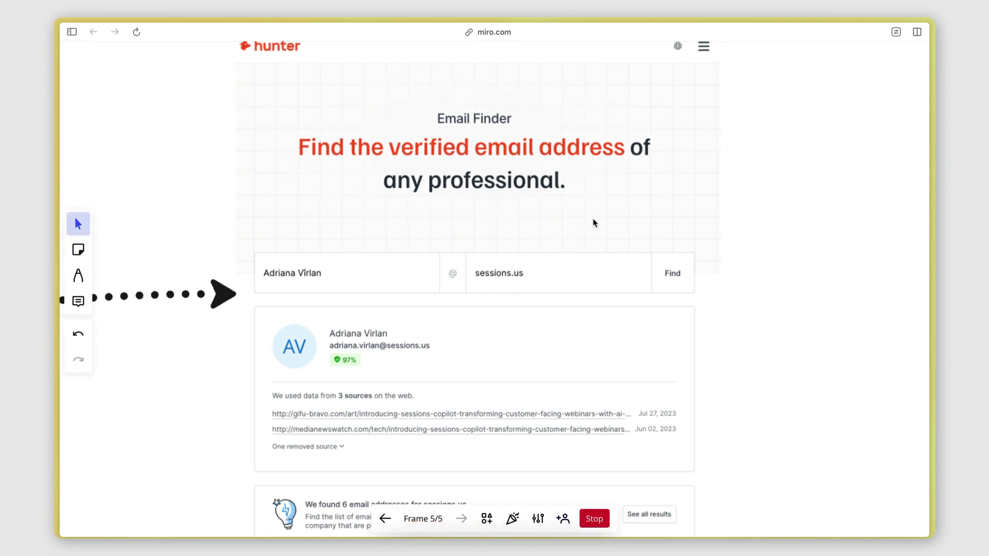
pyautogui.scroll(2, 592, 221)
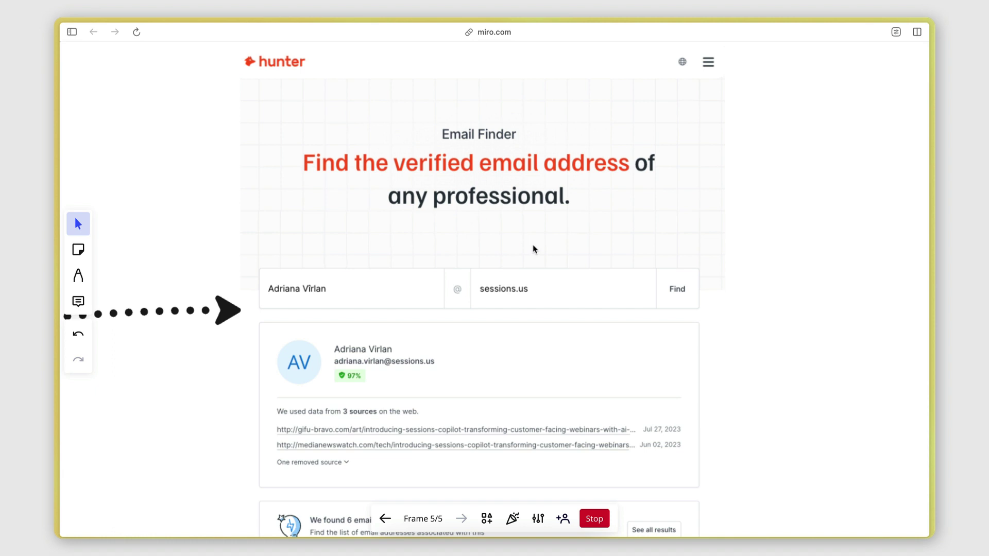
pyautogui.scroll(-10, 360, 294)
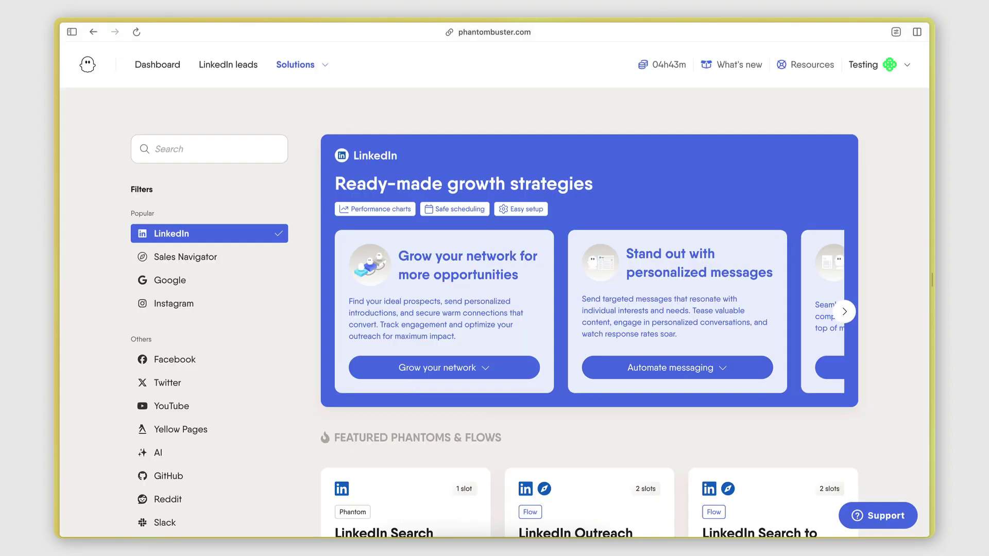
pyautogui.scroll(-8, 408, 330)
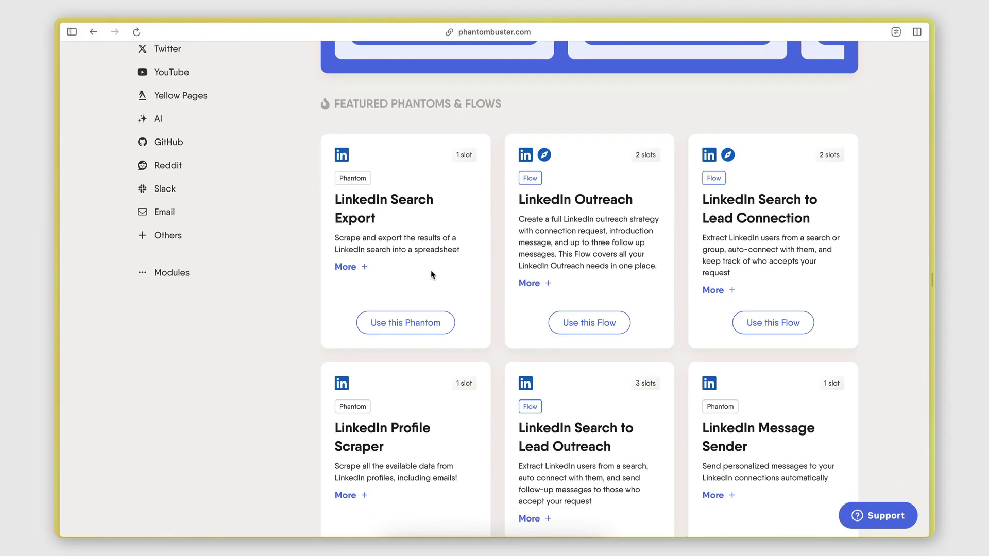
pyautogui.scroll(-1, 435, 278)
pyautogui.scroll(-15, 668, 192)
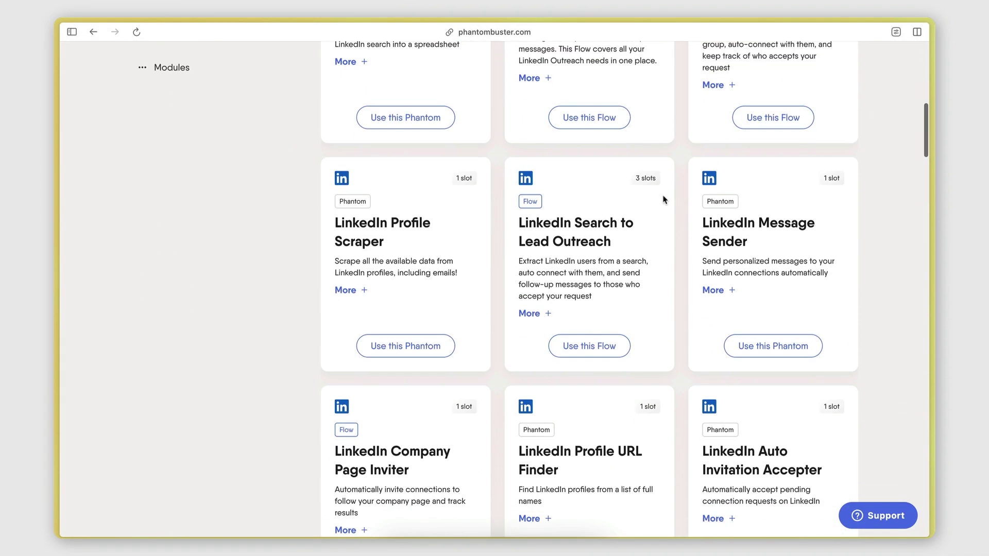
pyautogui.scroll(-20, 561, 346)
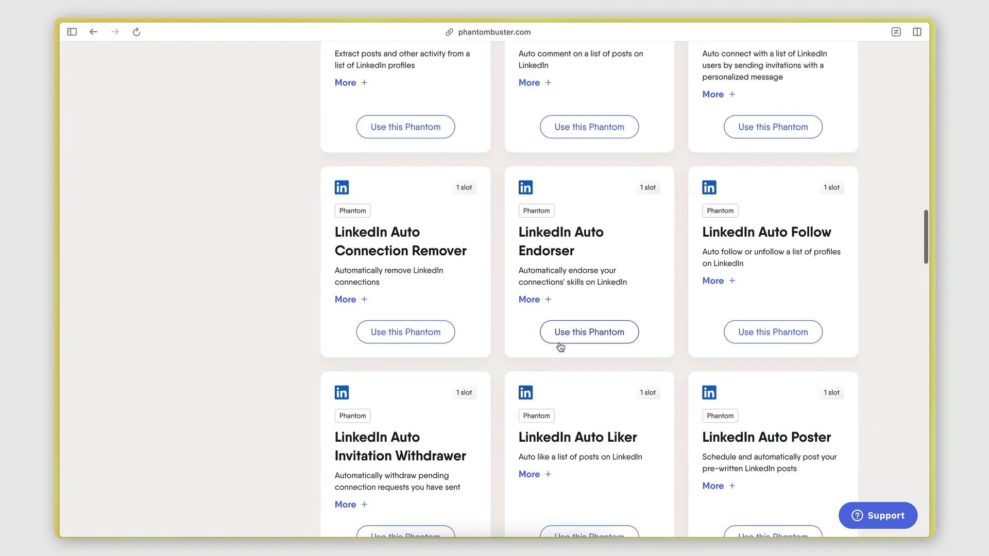
pyautogui.scroll(-20, 561, 346)
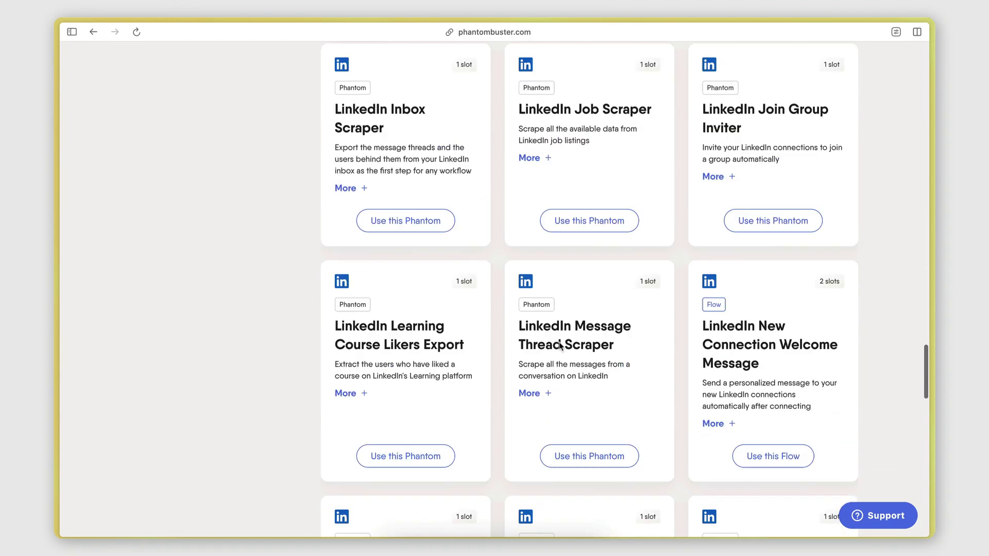
pyautogui.scroll(-3, 559, 345)
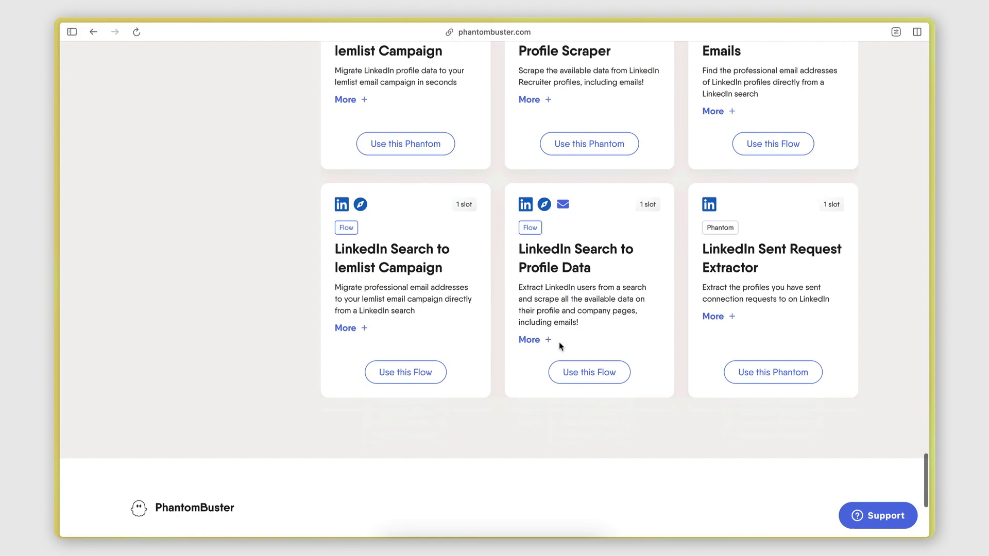
pyautogui.scroll(20, 559, 346)
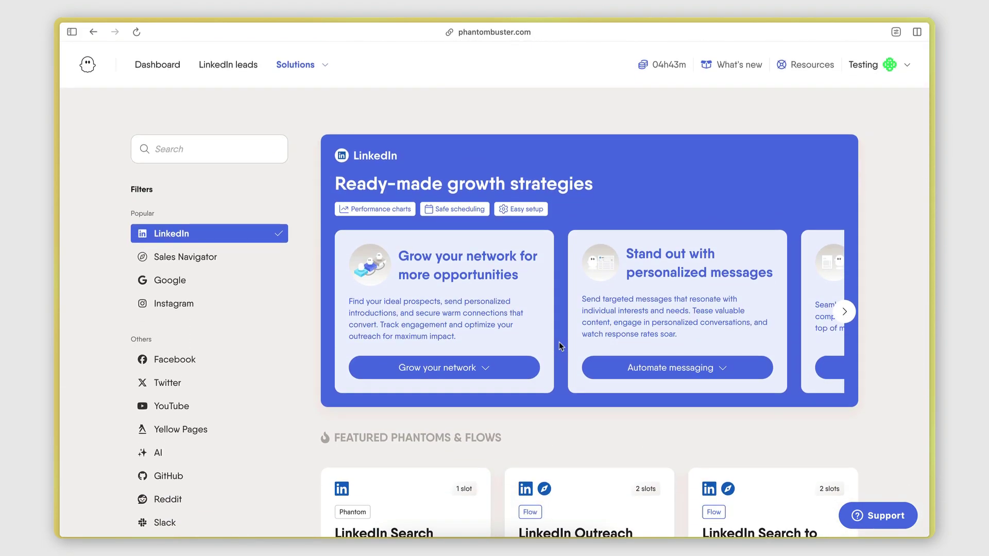
pyautogui.scroll(-4, 540, 472)
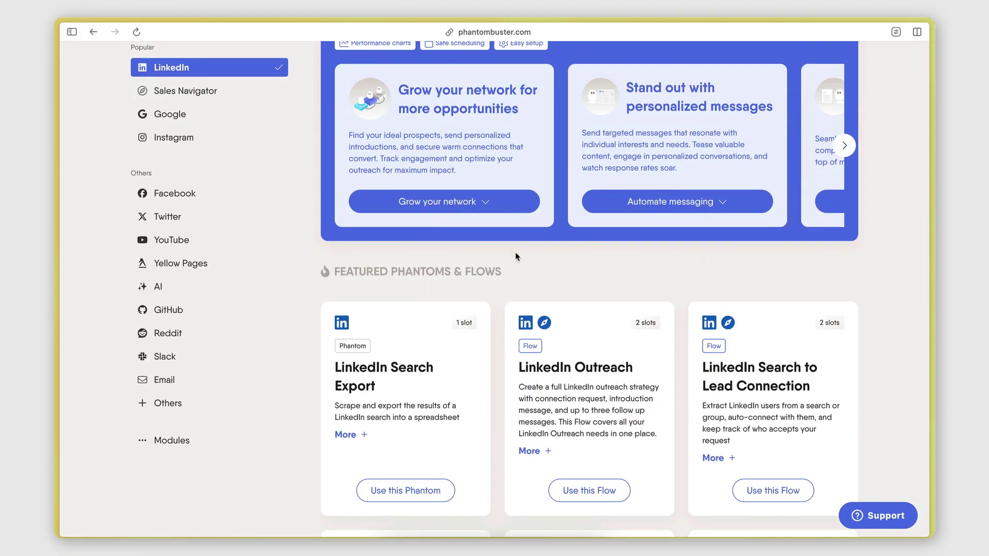
# Return to the Miro board and zoom in on the LinkedIn Activity Extractor Phantom card
pyautogui.hotkey('ctrl', 'Tab')
pyautogui.scroll(5, 372, 364)
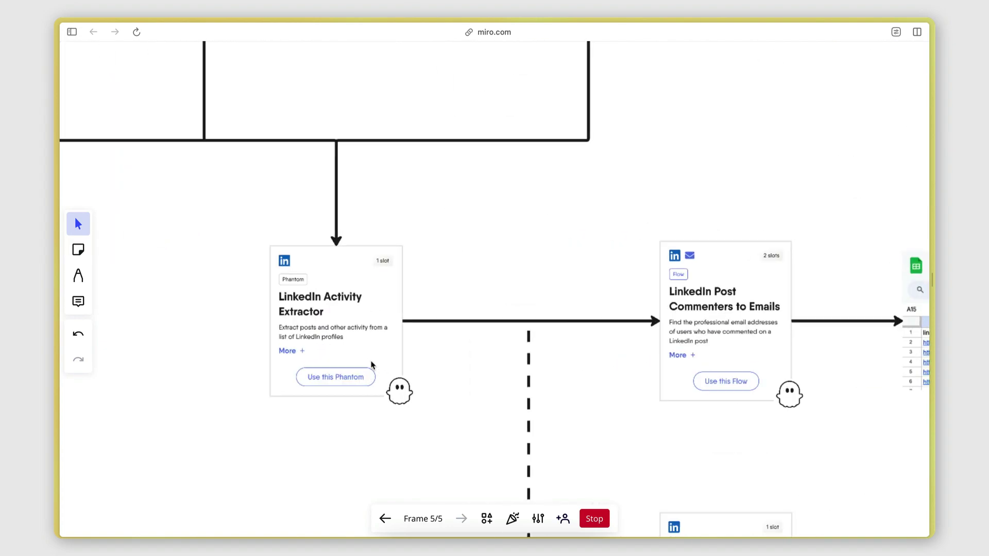
pyautogui.hscroll(-3, 376, 362)
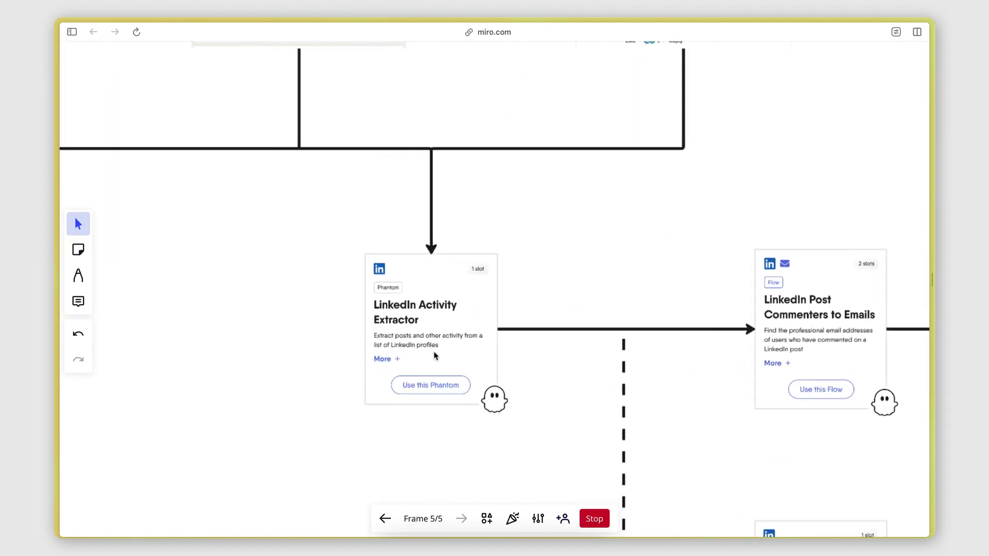
pyautogui.scroll(-5, 435, 356)
pyautogui.scroll(8, 430, 355)
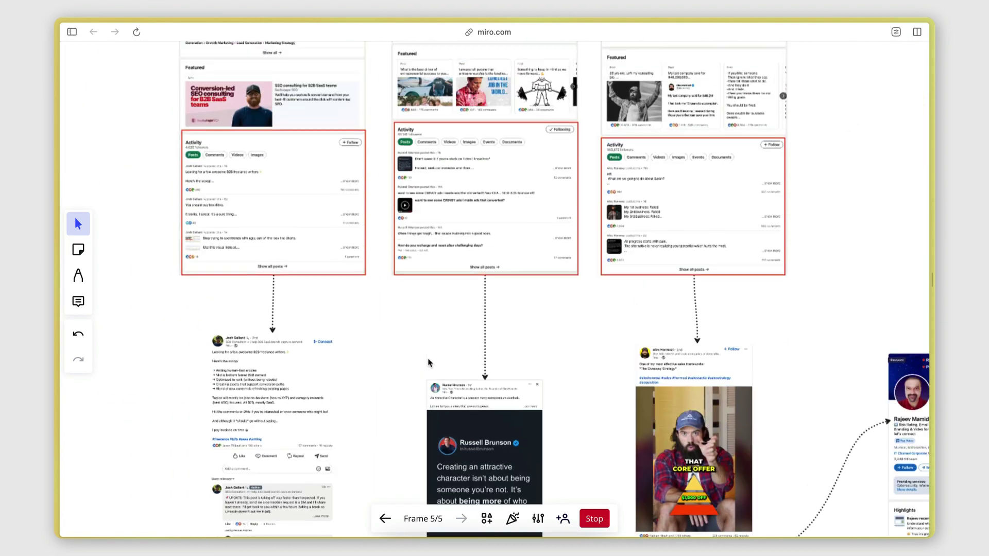
pyautogui.scroll(8, 437, 360)
pyautogui.scroll(-1, 458, 396)
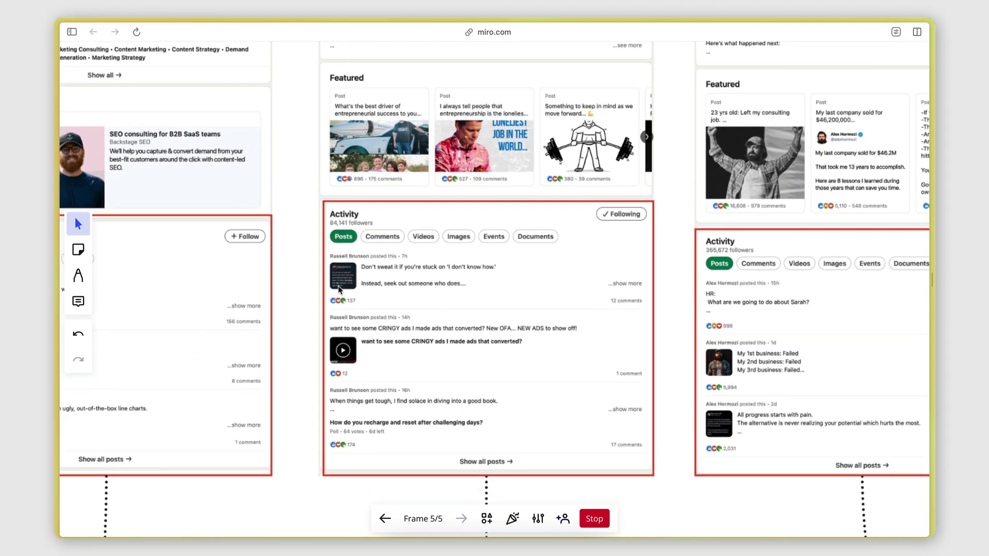
pyautogui.scroll(-5, 463, 298)
pyautogui.scroll(-10, 464, 298)
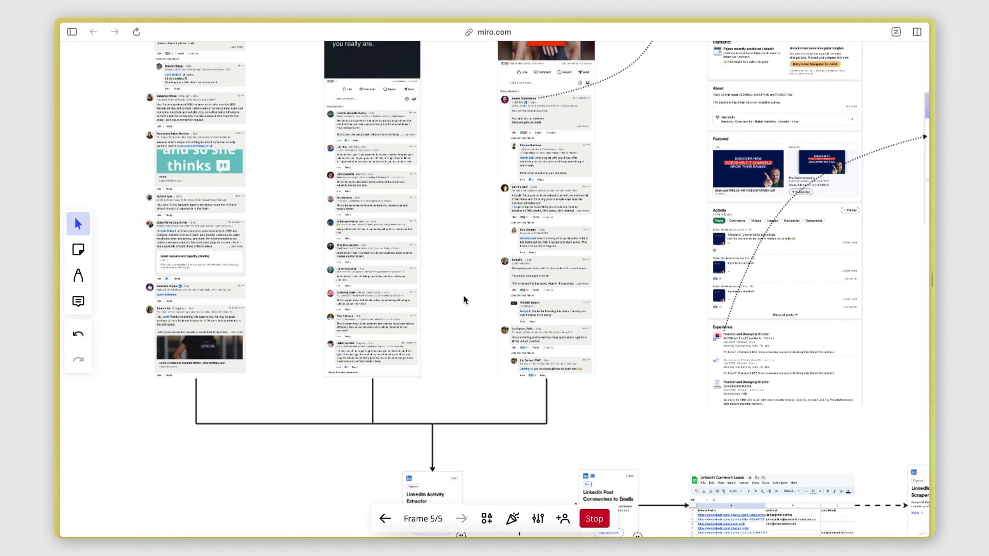
pyautogui.scroll(10, 405, 287)
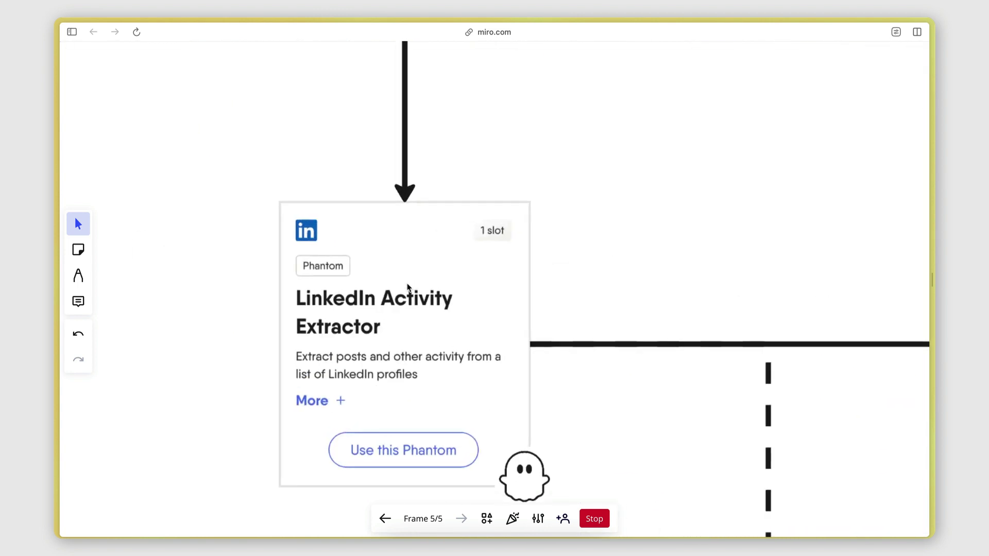
pyautogui.scroll(-3, 399, 226)
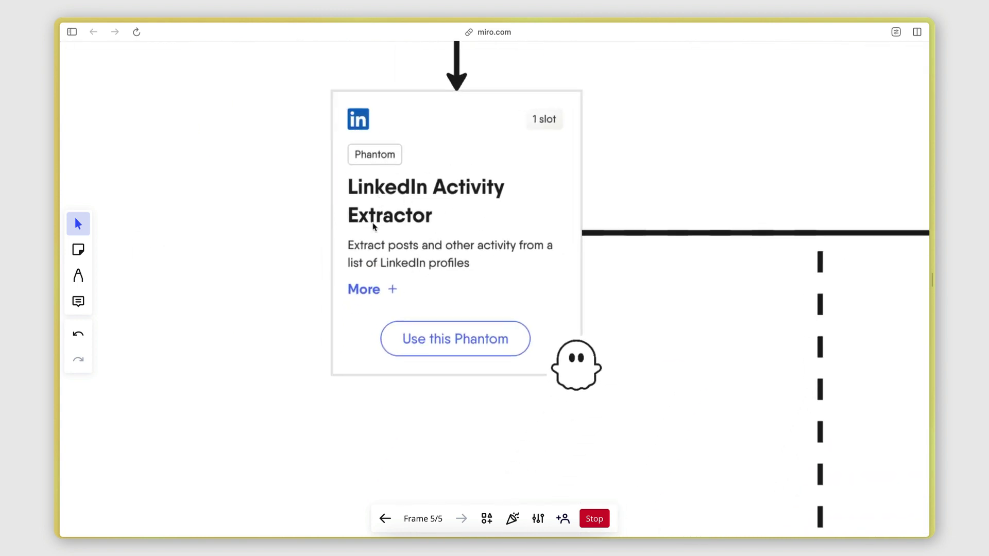
# Open the LinkedIn Activity Extractor's Setup from the PhantomBuster Dashboard
pyautogui.moveTo(56, 187)
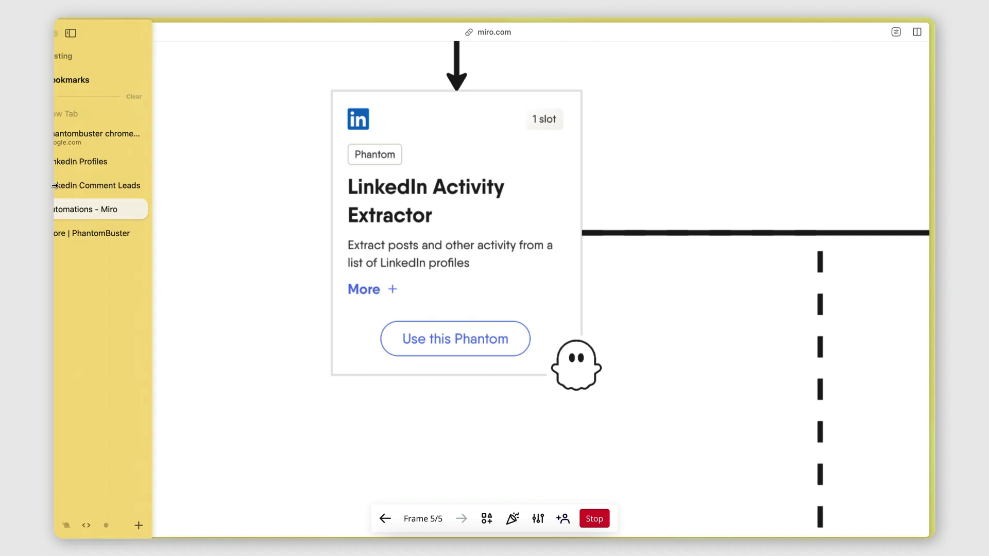
pyautogui.click(100, 229)
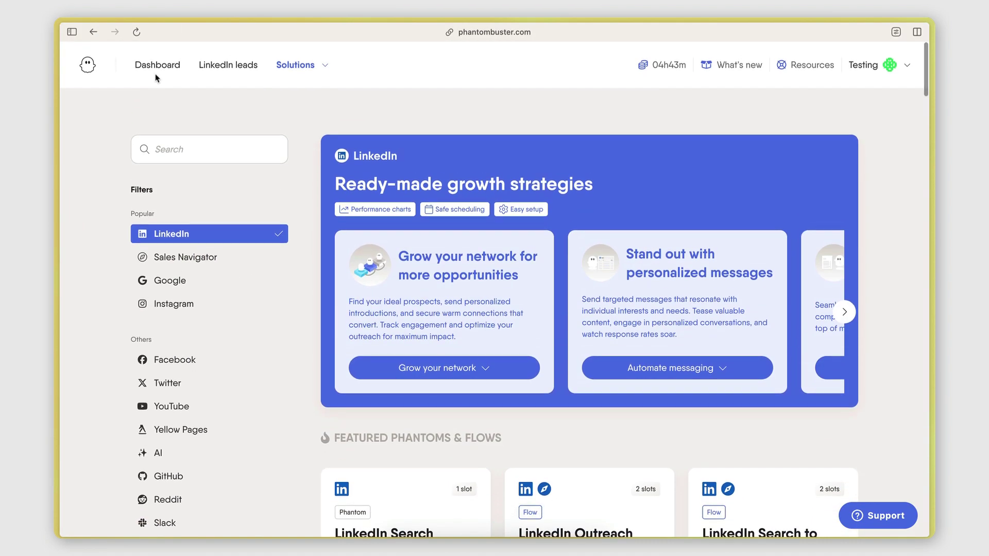
pyautogui.click(155, 66)
pyautogui.scroll(-2, 550, 332)
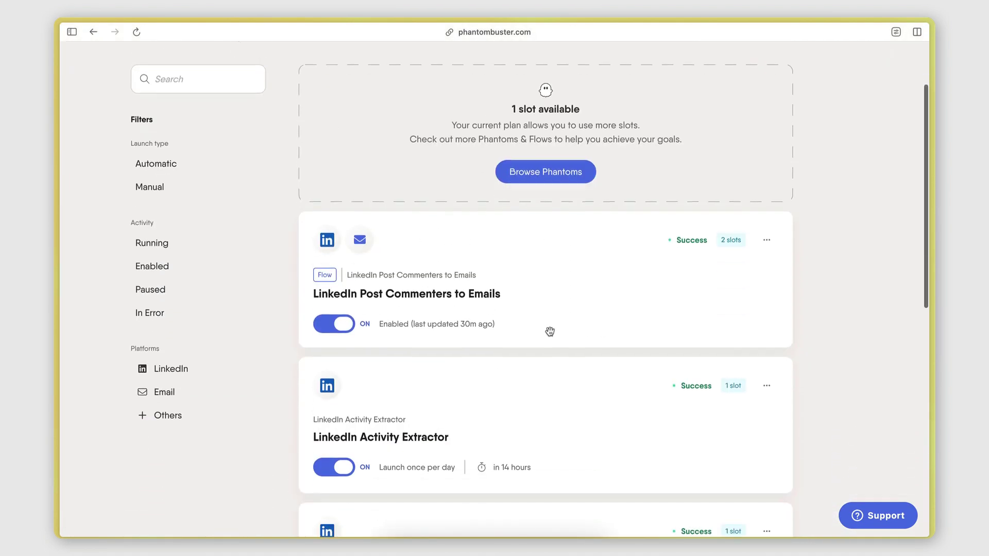
pyautogui.click(766, 384)
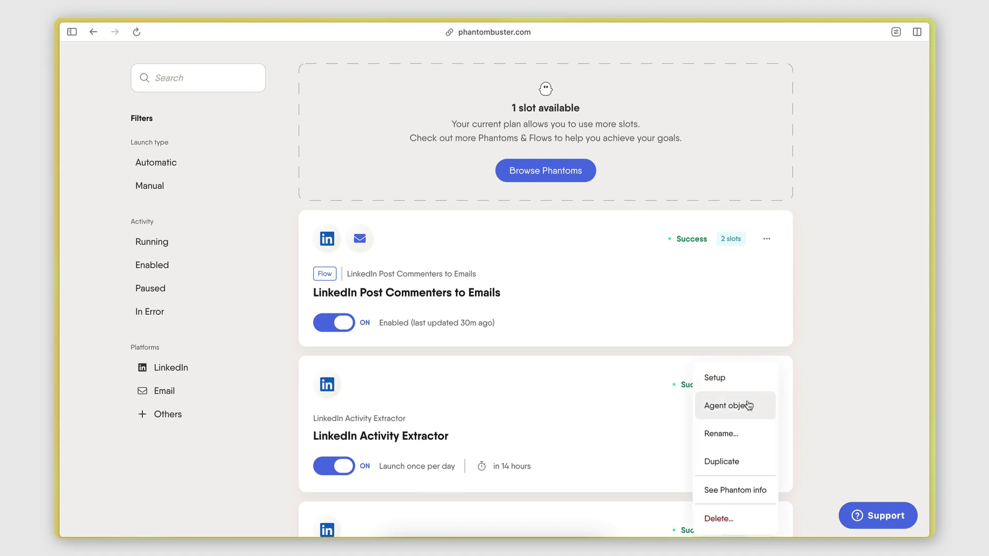
pyautogui.click(721, 381)
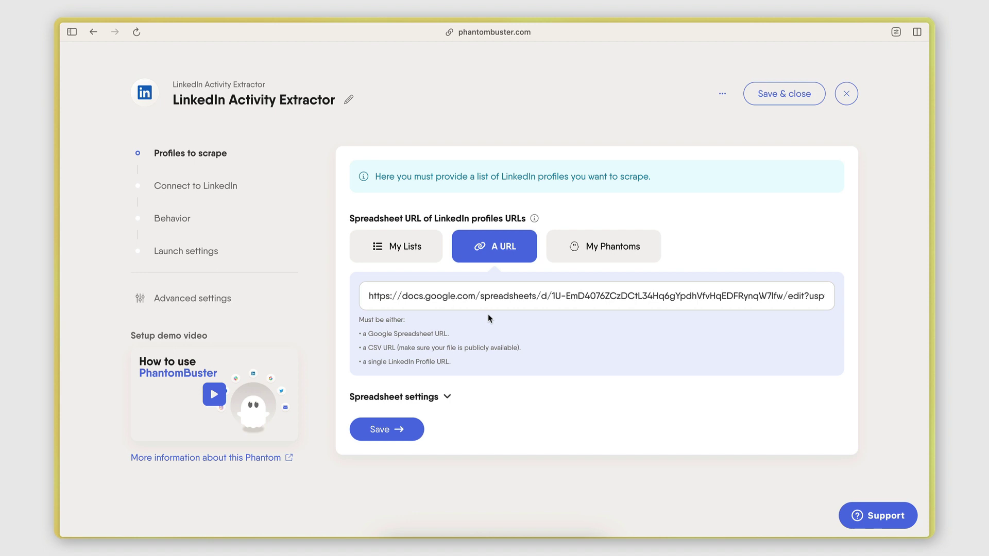
# Check the profiles spreadsheet URL and view the LinkedIn Profiles spreadsheet it points to
pyautogui.click(375, 297)
pyautogui.moveTo(365, 297); pyautogui.dragTo(842, 301)
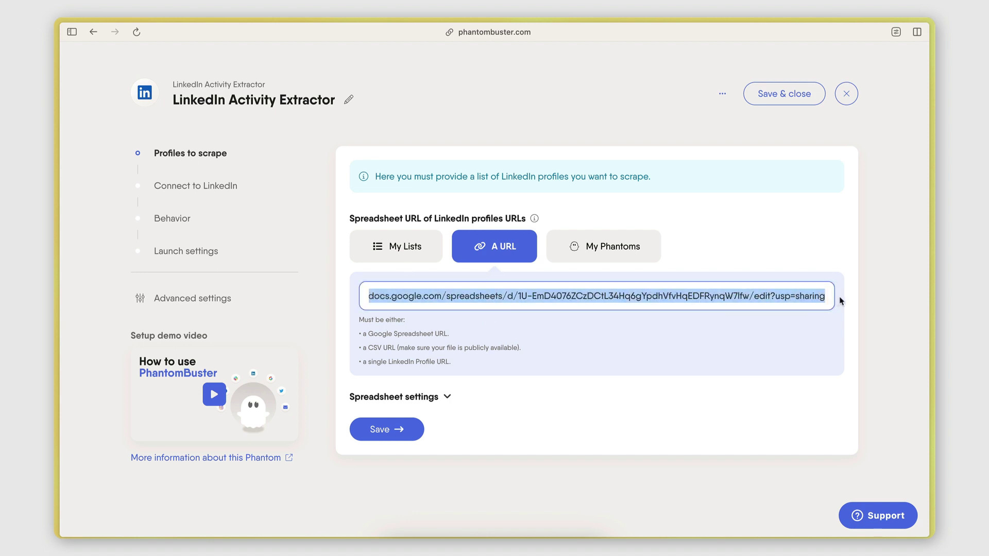
pyautogui.click(635, 323)
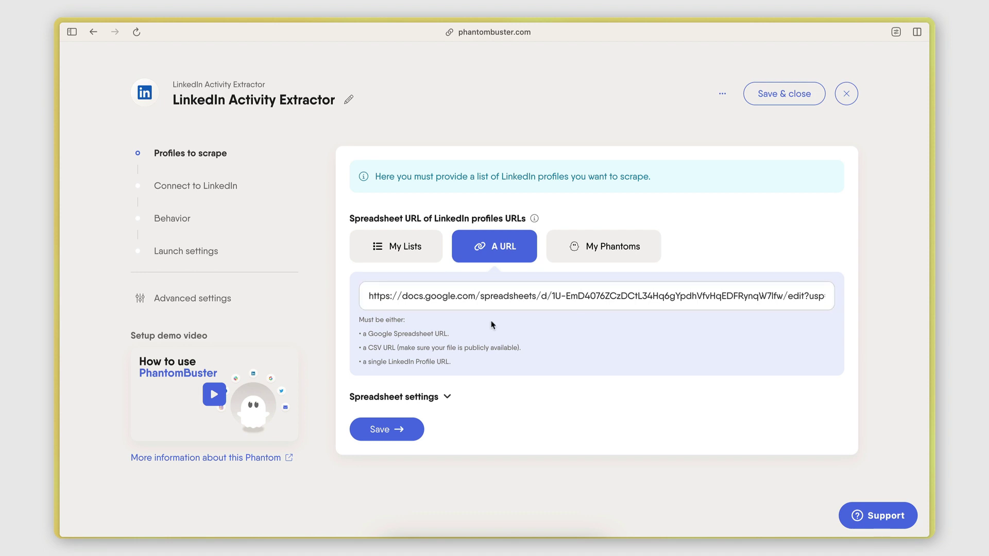
pyautogui.moveTo(54, 197)
pyautogui.click(96, 164)
# Review the extractor's Behavior and daily launch settings, then close the setup without saving
pyautogui.click(169, 219)
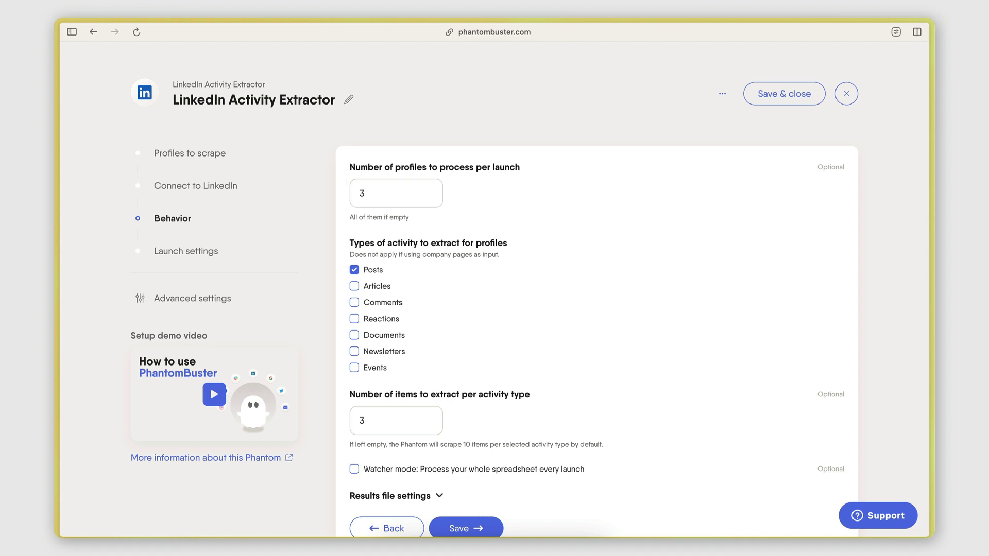
pyautogui.click(180, 252)
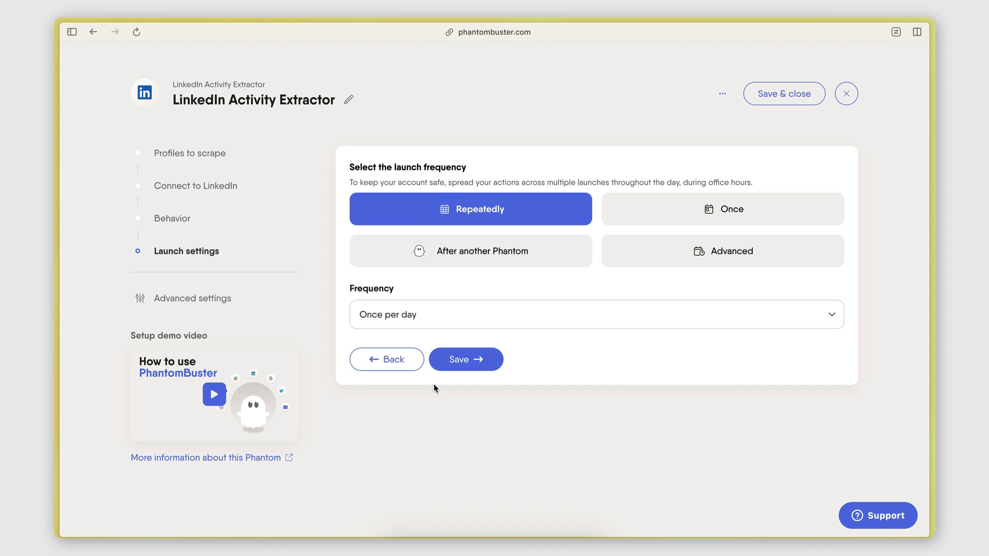
pyautogui.click(846, 93)
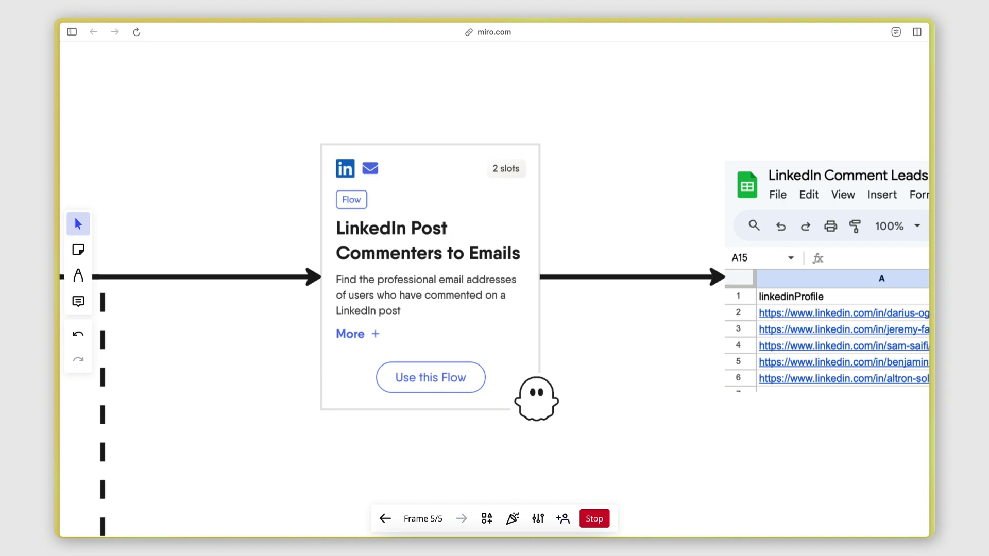
# Open Setup for the LinkedIn Post Commenters to Emails flow via its Dashboard card's options menu
pyautogui.moveTo(54, 220)
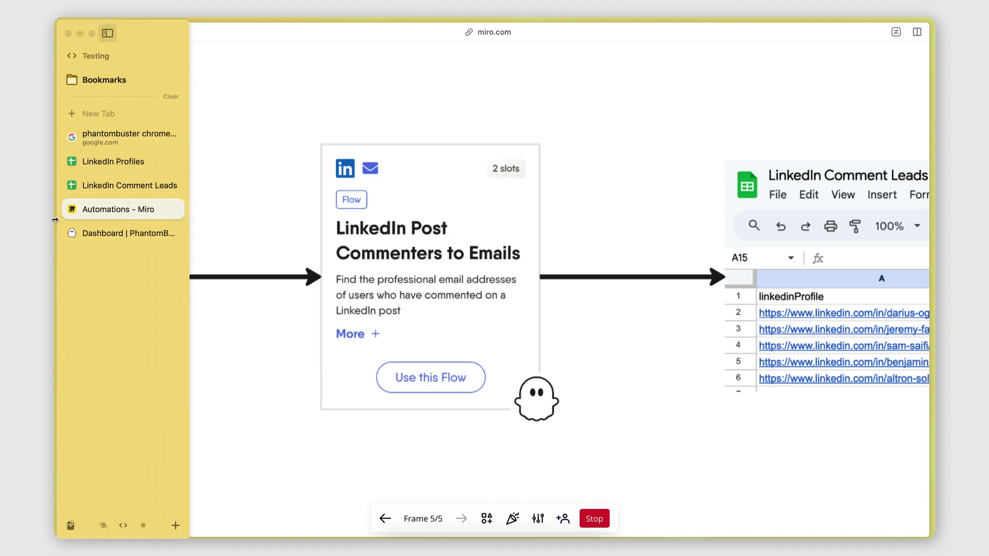
pyautogui.click(123, 233)
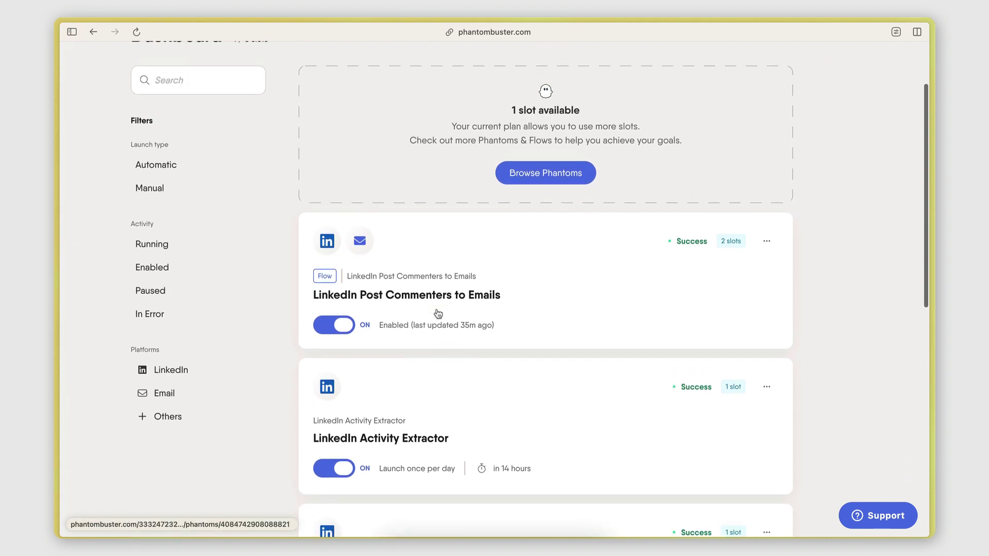
pyautogui.scroll(-1, 437, 309)
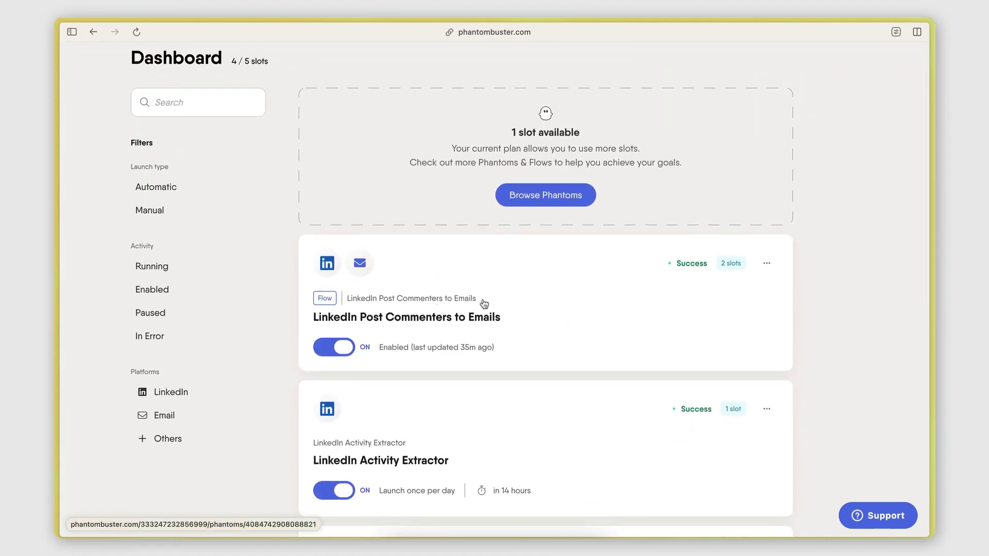
pyautogui.click(766, 263)
pyautogui.click(730, 290)
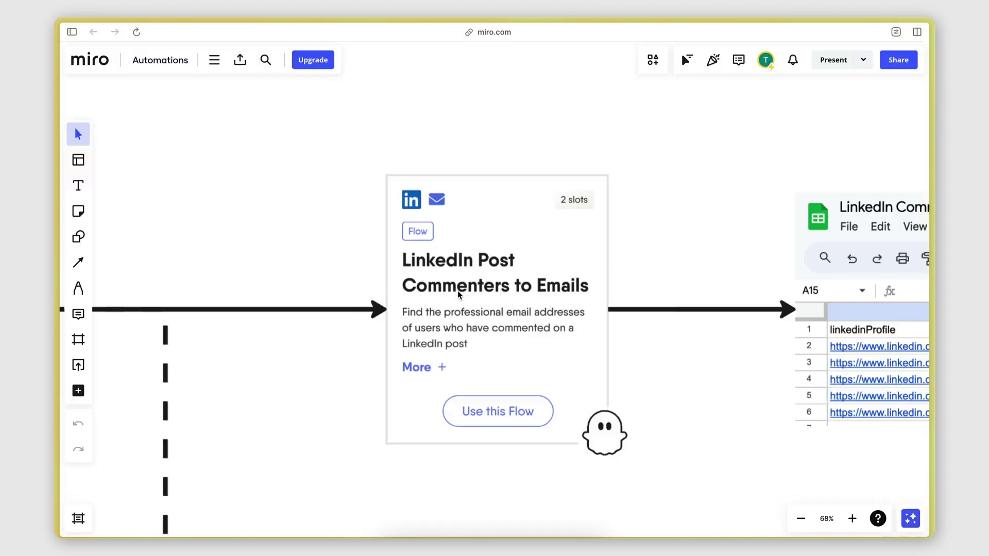
pyautogui.hscroll(-5, 457, 295)
pyautogui.hscroll(-5, 458, 294)
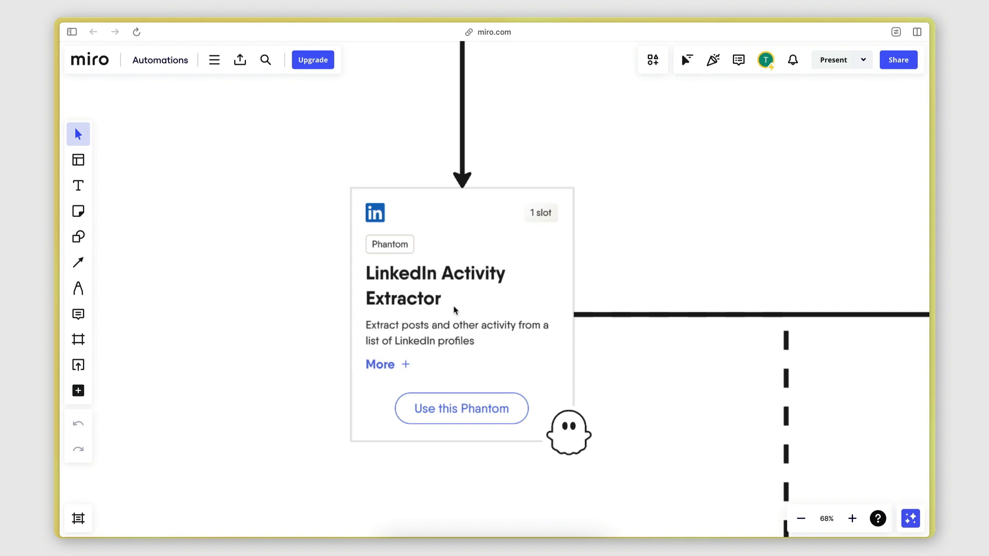
pyautogui.hscroll(10, 456, 309)
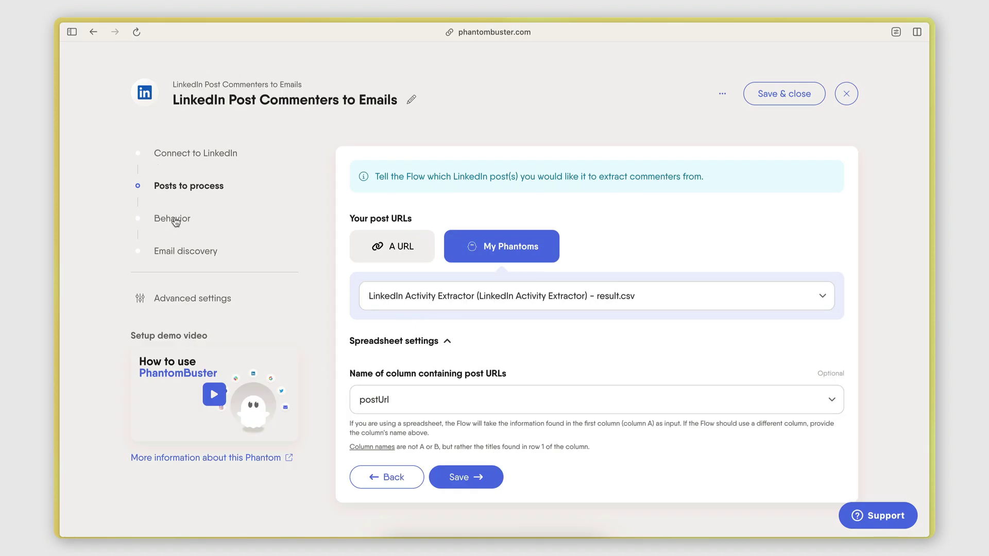
# Go to the Email discovery step and keep PhantomBuster as the email discovery service
pyautogui.click(165, 252)
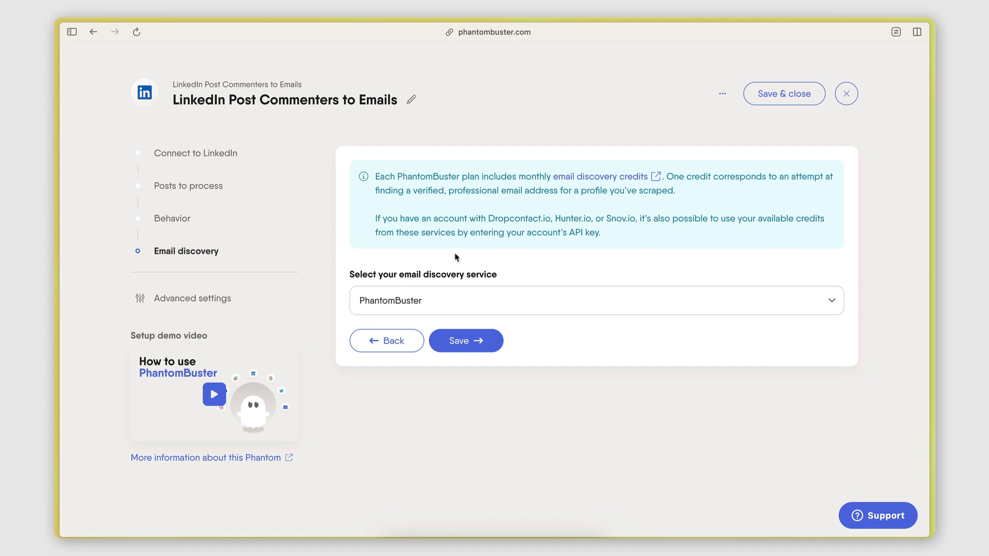
pyautogui.click(412, 301)
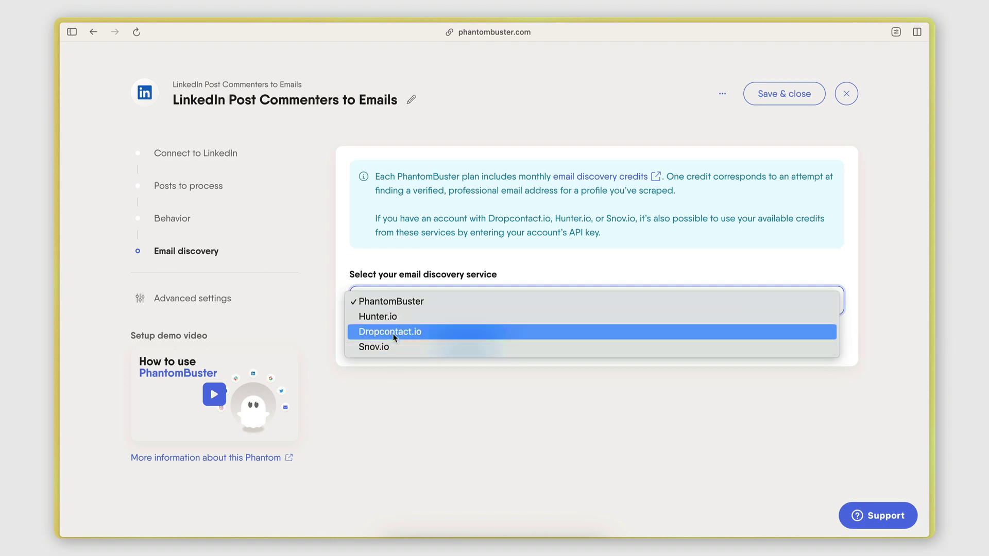
pyautogui.click(395, 412)
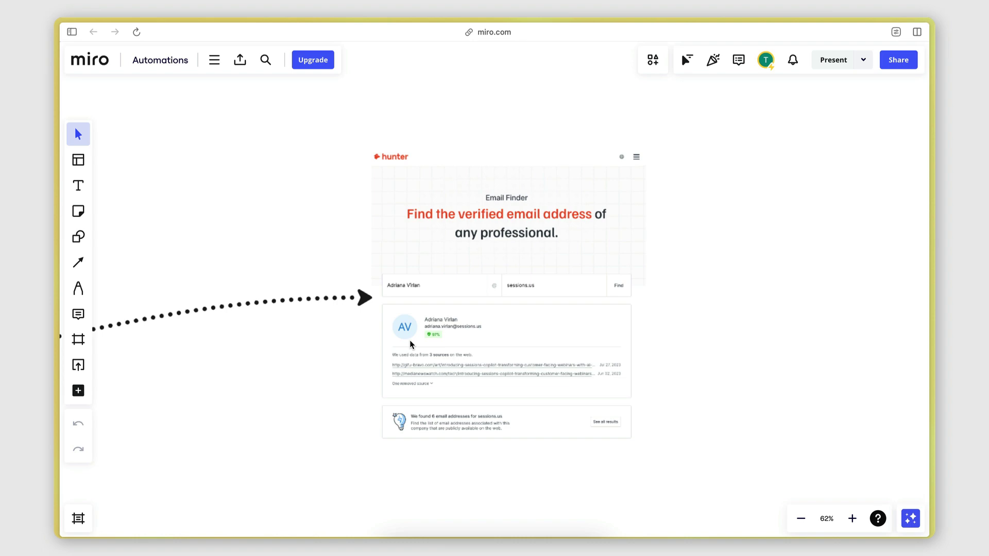
pyautogui.scroll(-10, 410, 340)
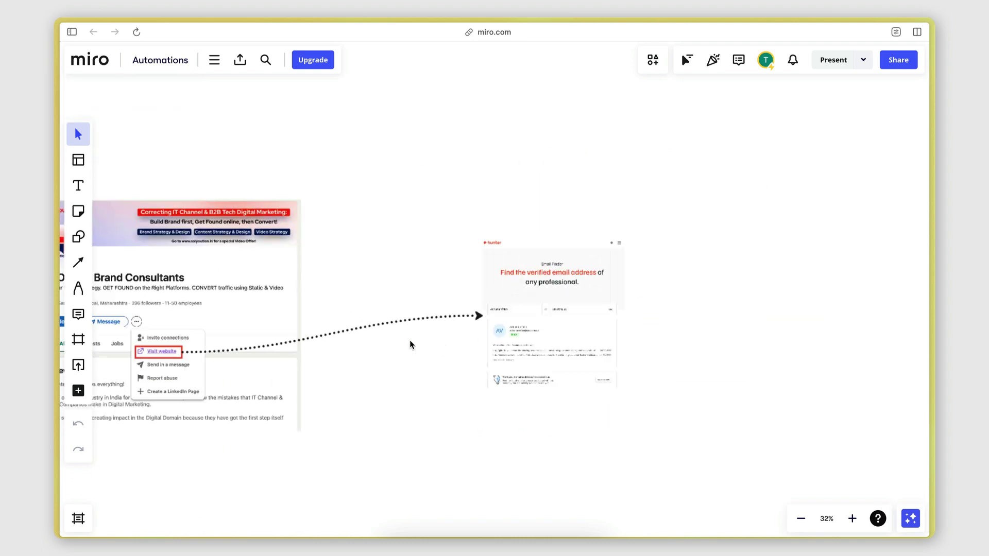
pyautogui.hscroll(2, 409, 340)
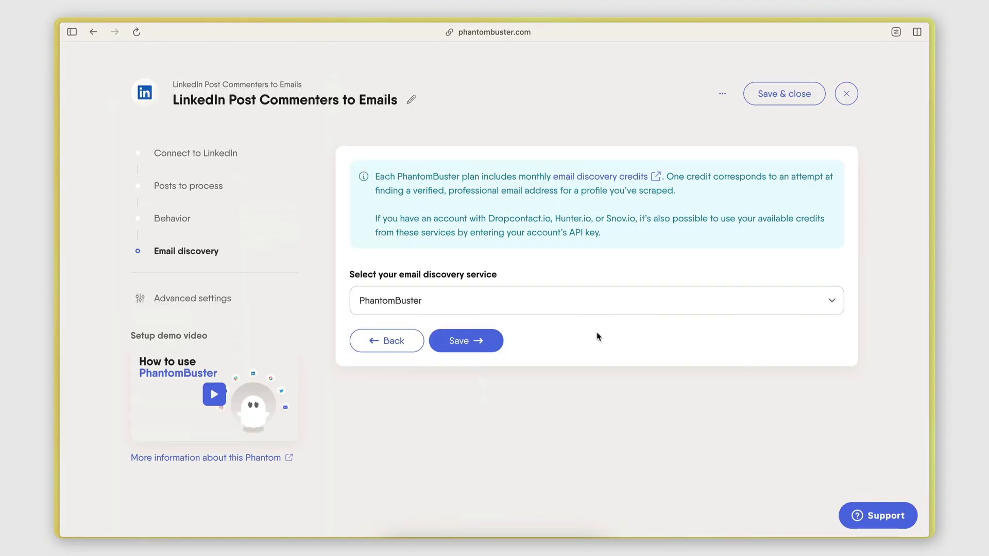
# Open the flow's Behavior step and highlight the 40 and 75 profile limits in the recommendation
pyautogui.click(165, 221)
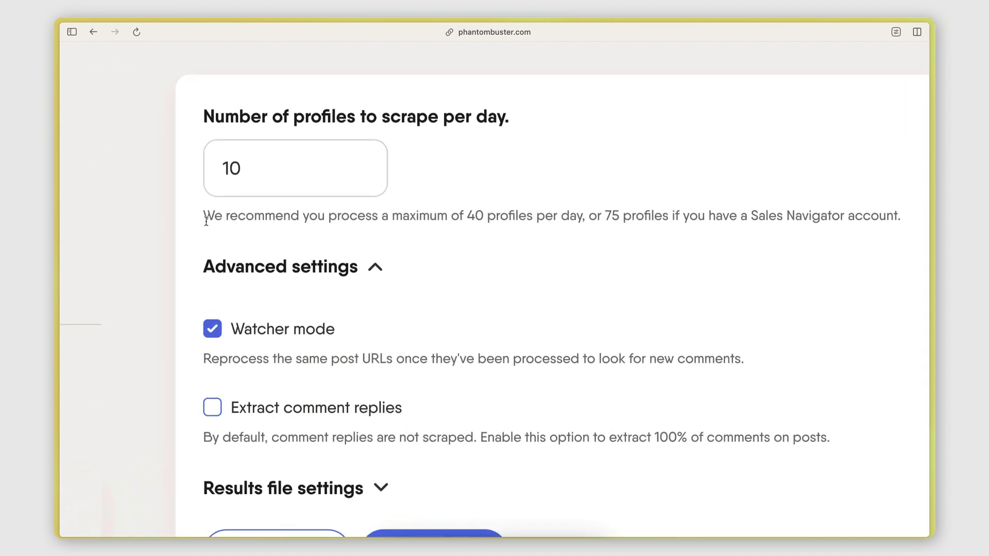
pyautogui.moveTo(206, 221); pyautogui.dragTo(582, 216)
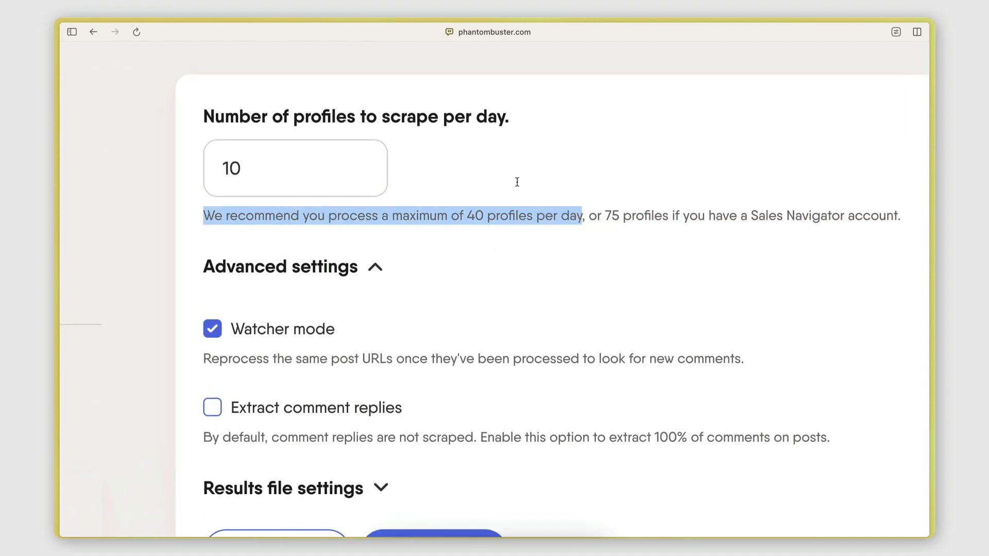
pyautogui.click(462, 216)
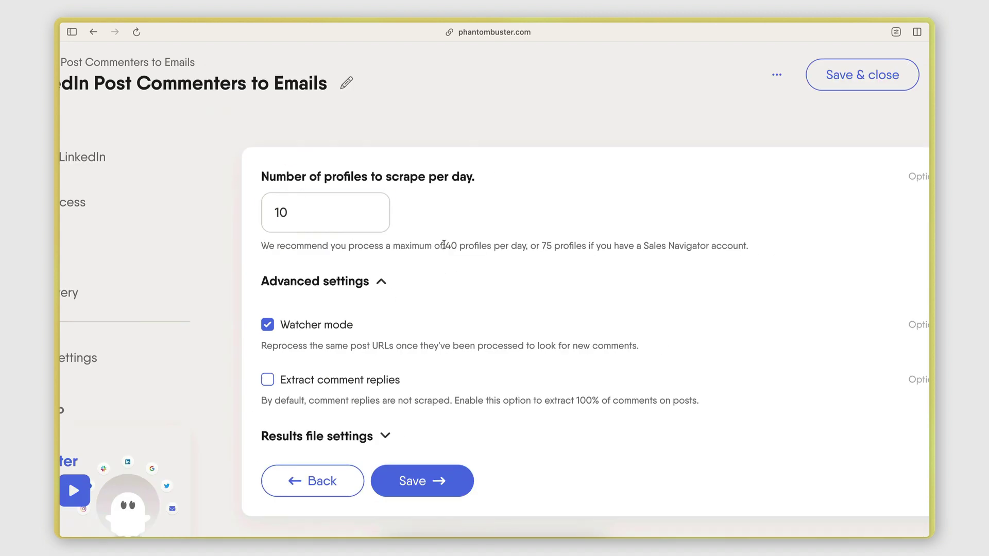
pyautogui.moveTo(444, 245); pyautogui.dragTo(457, 245)
pyautogui.click(456, 245)
pyautogui.moveTo(542, 245); pyautogui.dragTo(556, 243)
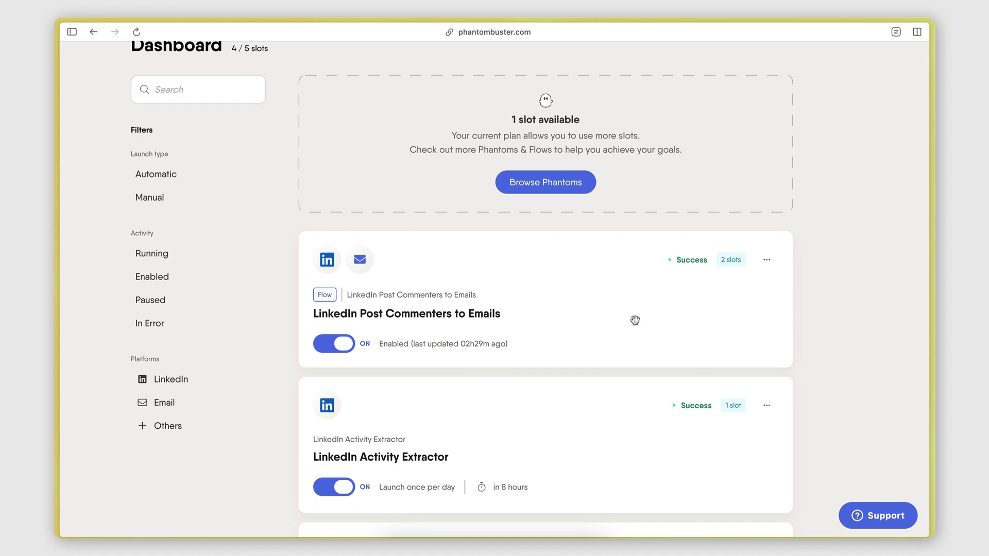
# Open the LinkedIn Post Commenters to Emails flow's results and set Rows per page to 30
pyautogui.scroll(1, 468, 360)
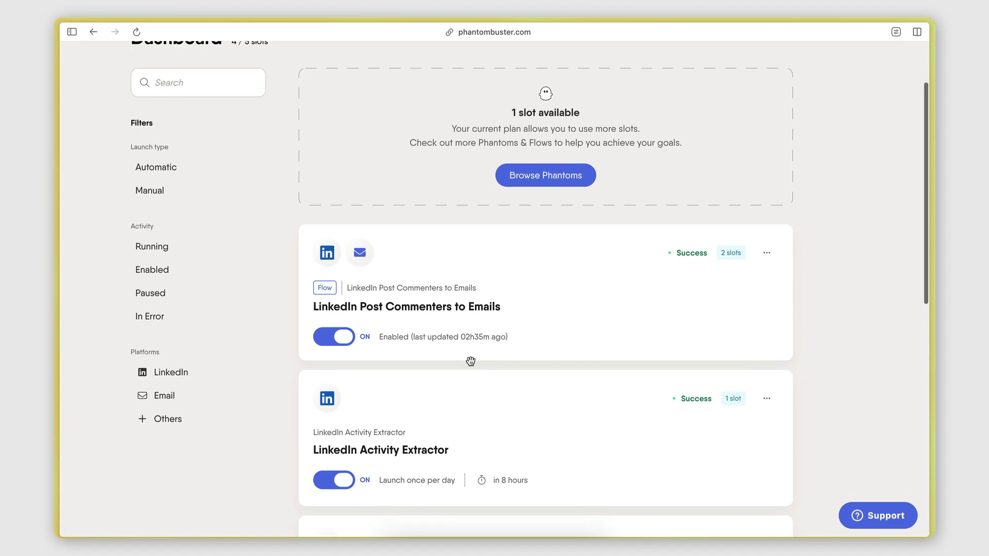
pyautogui.click(391, 327)
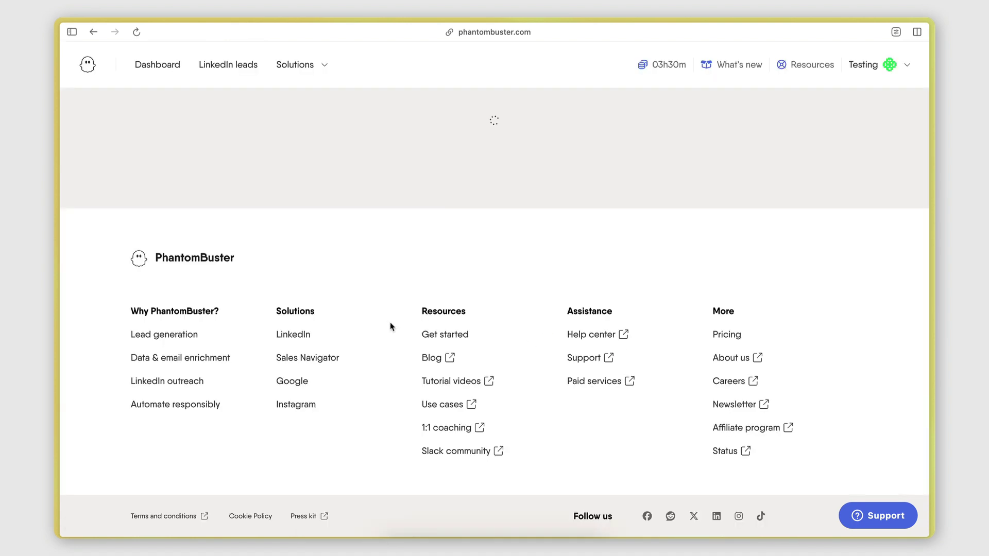
pyautogui.scroll(-5, 391, 358)
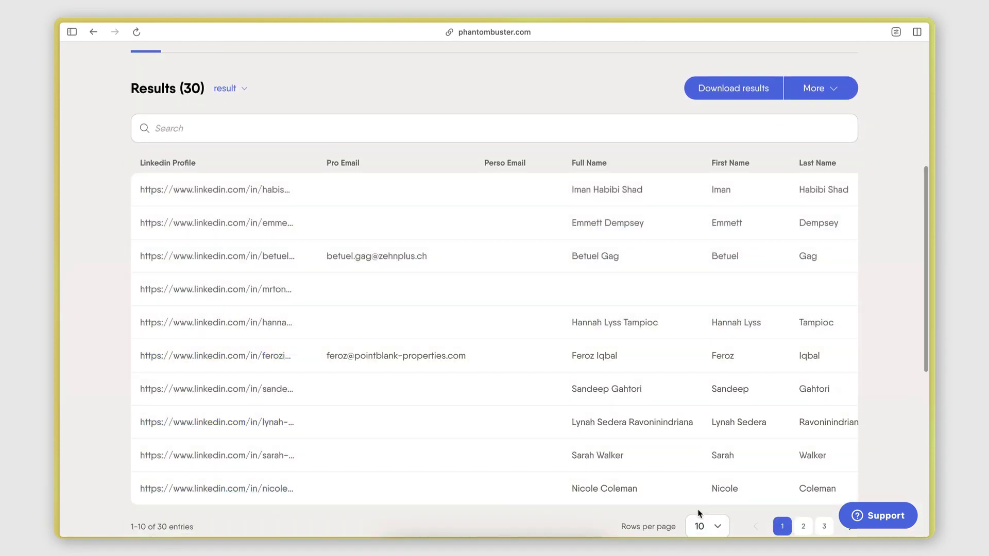
pyautogui.scroll(-2, 705, 494)
pyautogui.click(713, 478)
pyautogui.click(708, 508)
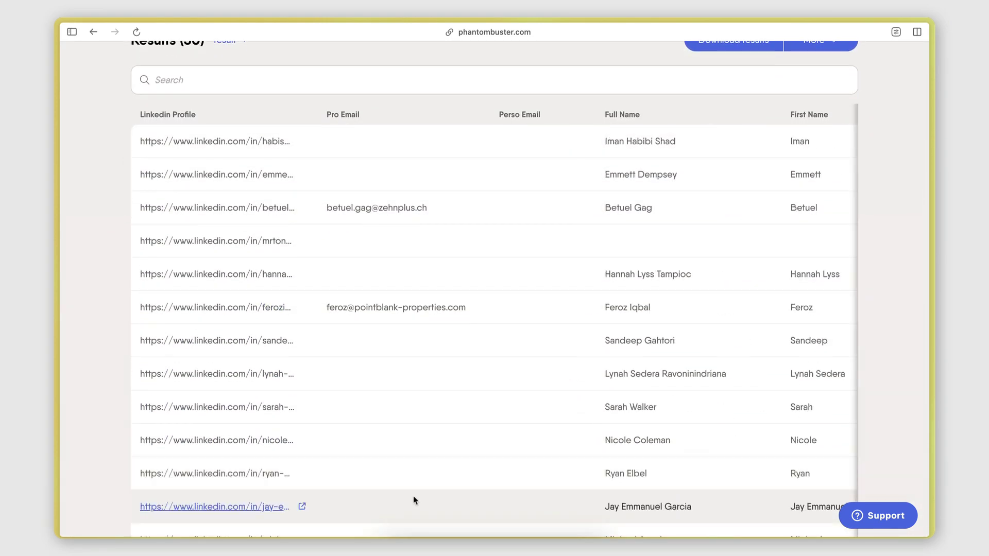
# Scroll the results table to inspect profile links, full names and found pro emails
pyautogui.scroll(4, 413, 496)
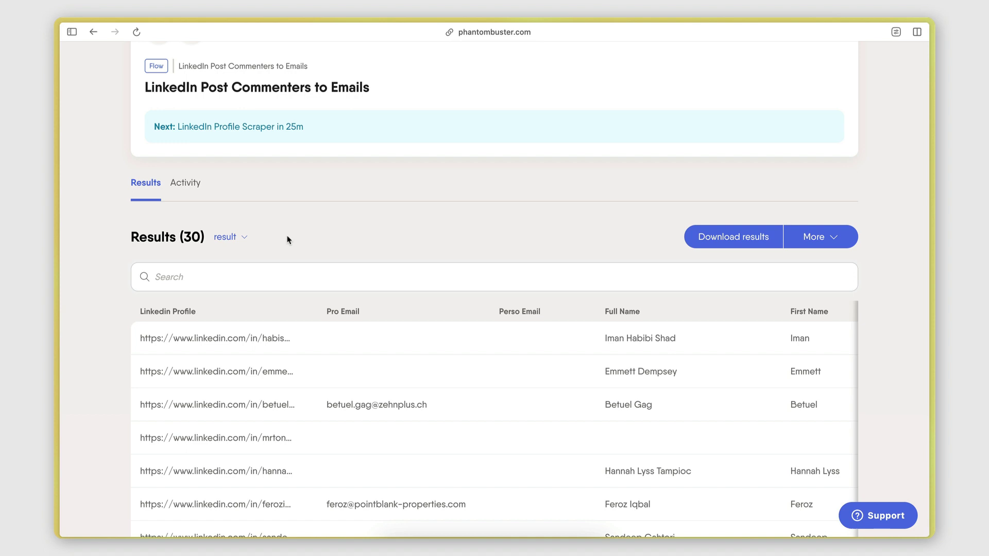
pyautogui.scroll(-5, 301, 249)
pyautogui.scroll(1, 300, 249)
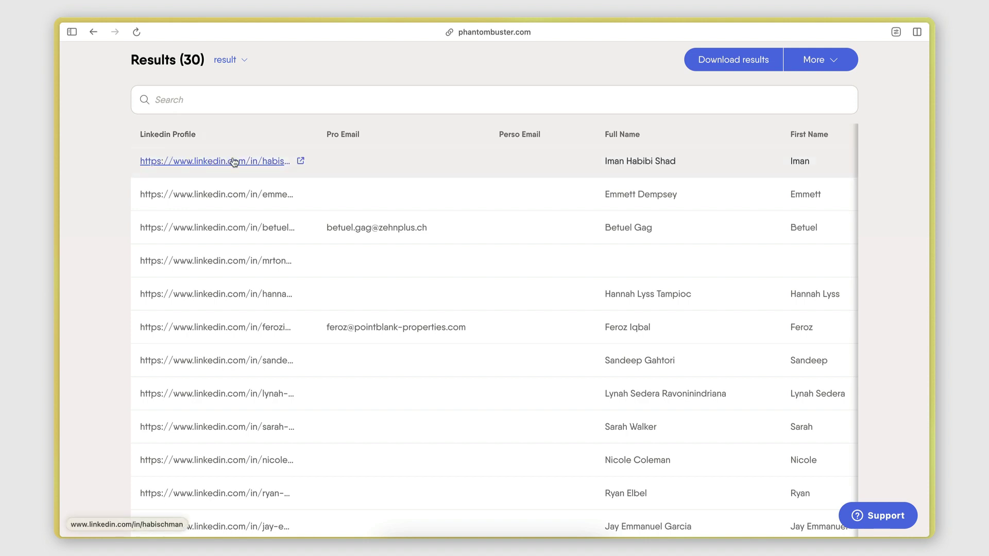
pyautogui.hscroll(1, 309, 154)
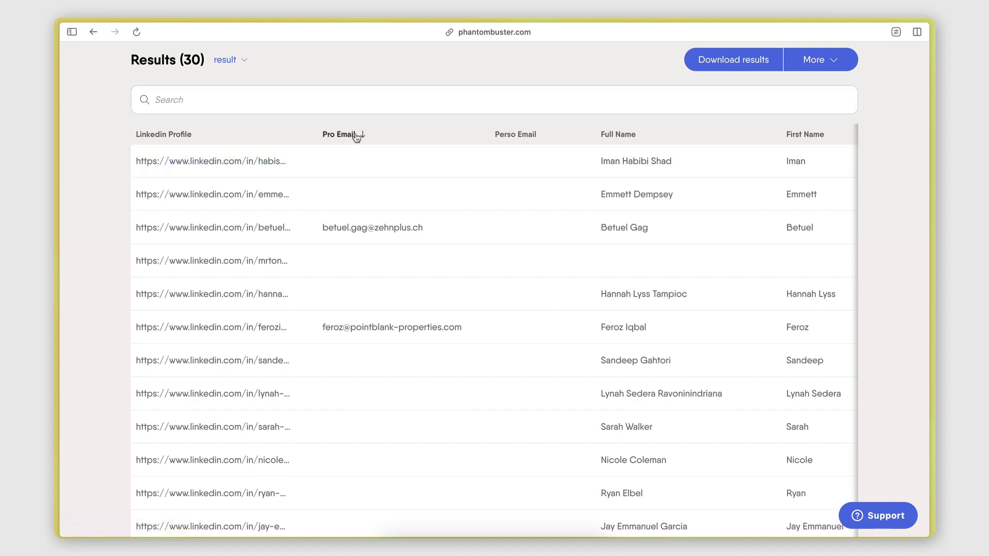
pyautogui.scroll(-12, 364, 327)
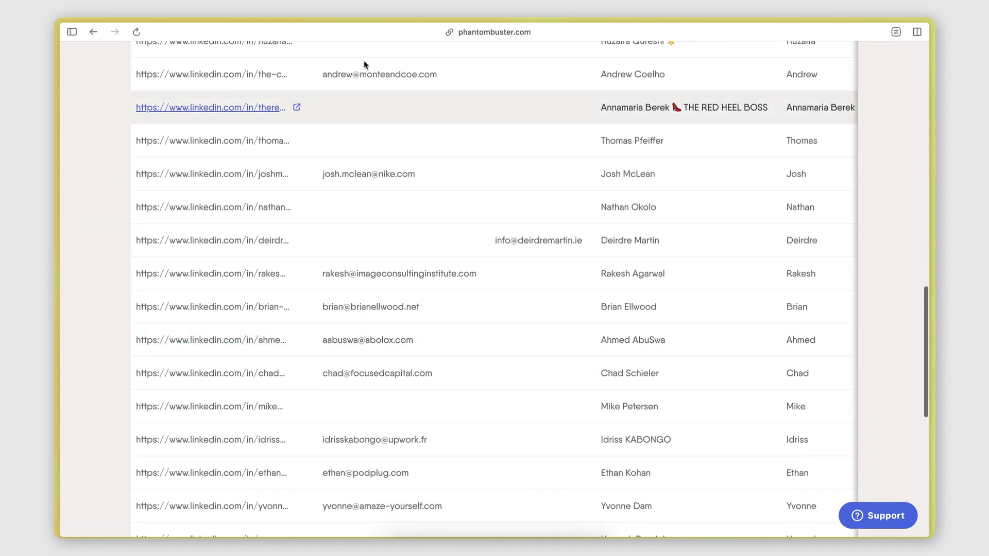
pyautogui.scroll(-3, 371, 376)
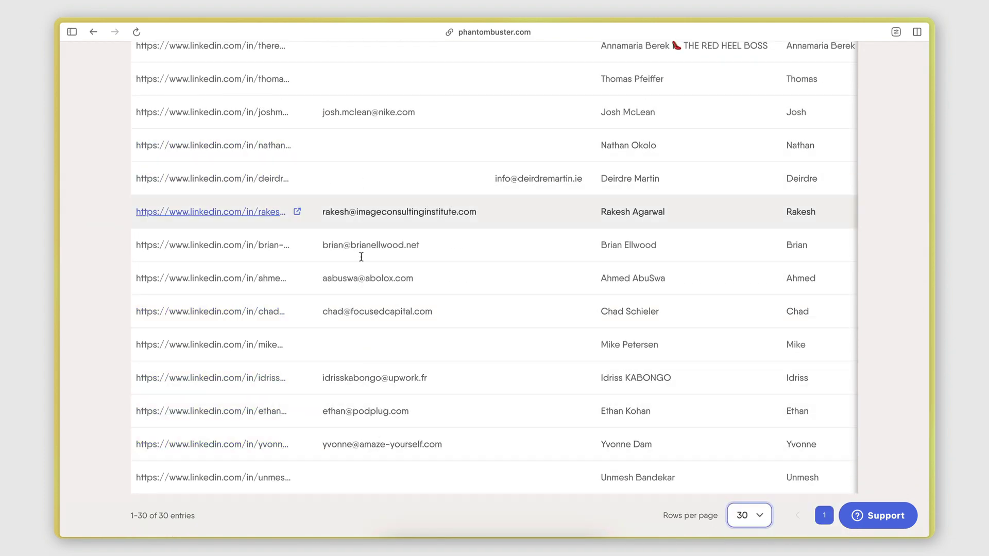
pyautogui.scroll(15, 353, 304)
pyautogui.hscroll(4, 352, 305)
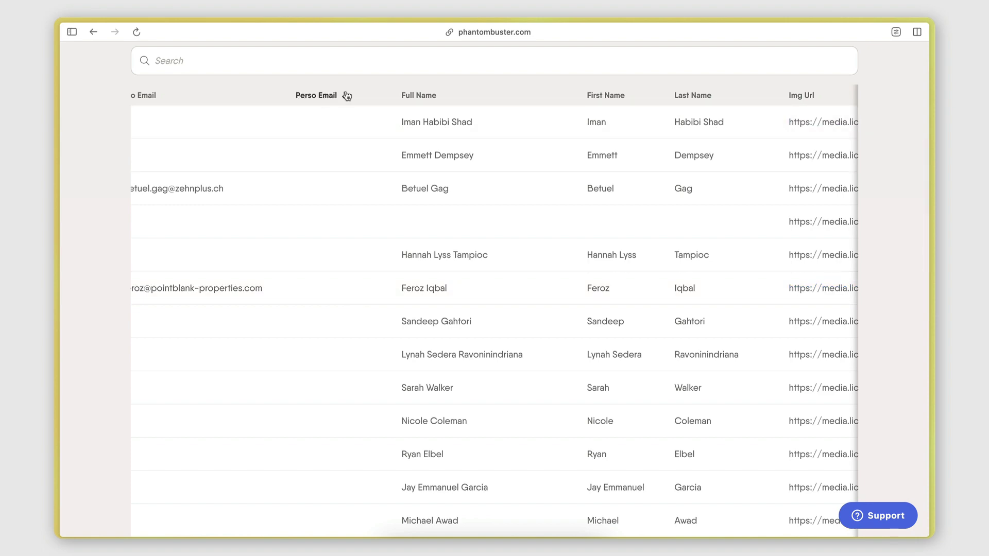
pyautogui.scroll(-10, 331, 254)
pyautogui.hscroll(-3, 331, 252)
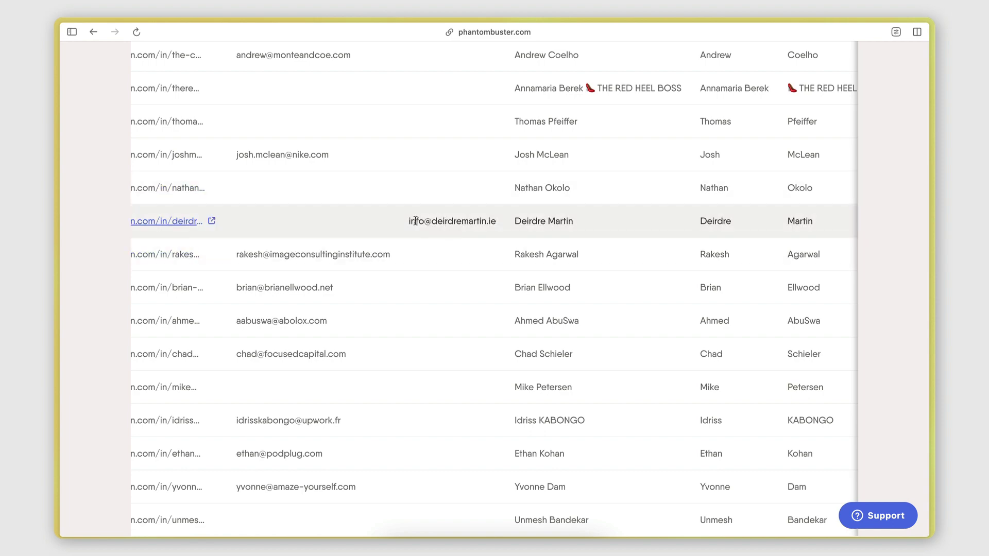
pyautogui.moveTo(405, 227); pyautogui.dragTo(493, 222)
pyautogui.click(490, 222)
# Scroll across and down through the remaining result columns of all 30 entries
pyautogui.scroll(10, 479, 227)
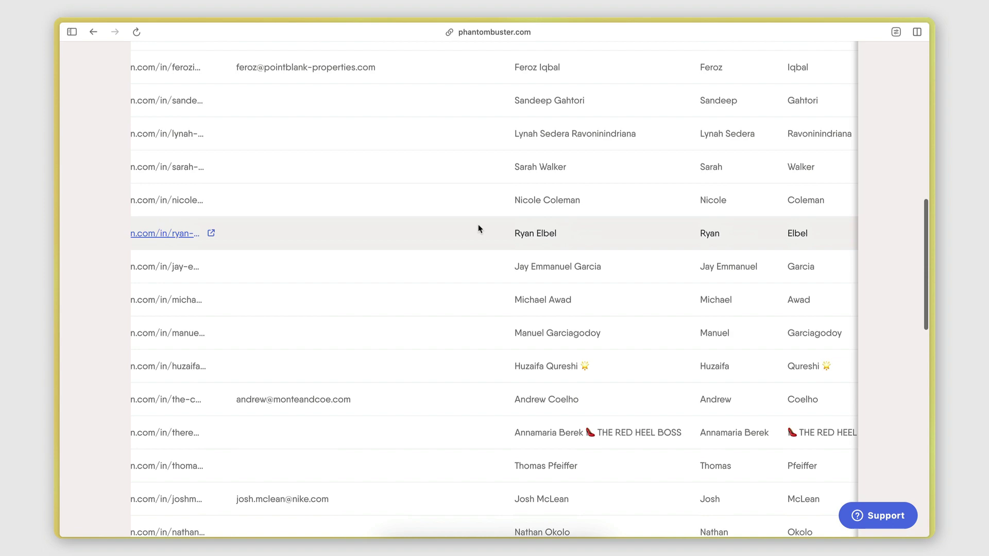
pyautogui.hscroll(5, 470, 222)
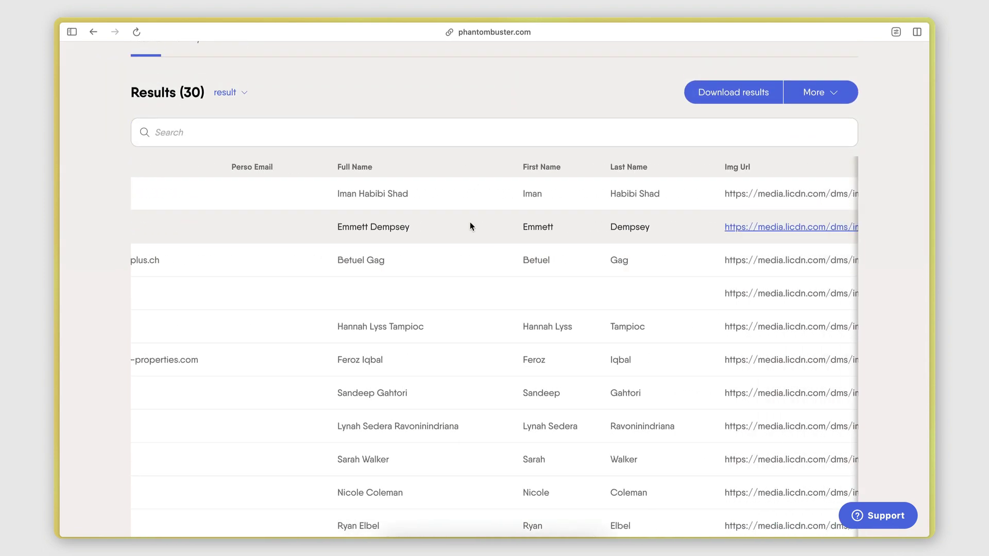
pyautogui.scroll(-3, 470, 221)
pyautogui.hscroll(4, 356, 196)
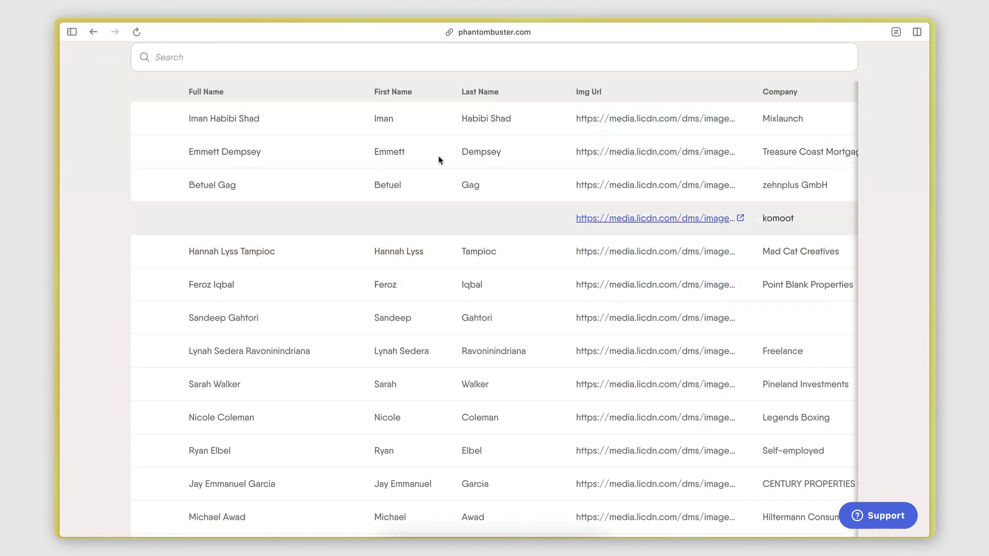
pyautogui.hscroll(8, 497, 203)
pyautogui.scroll(3, 498, 203)
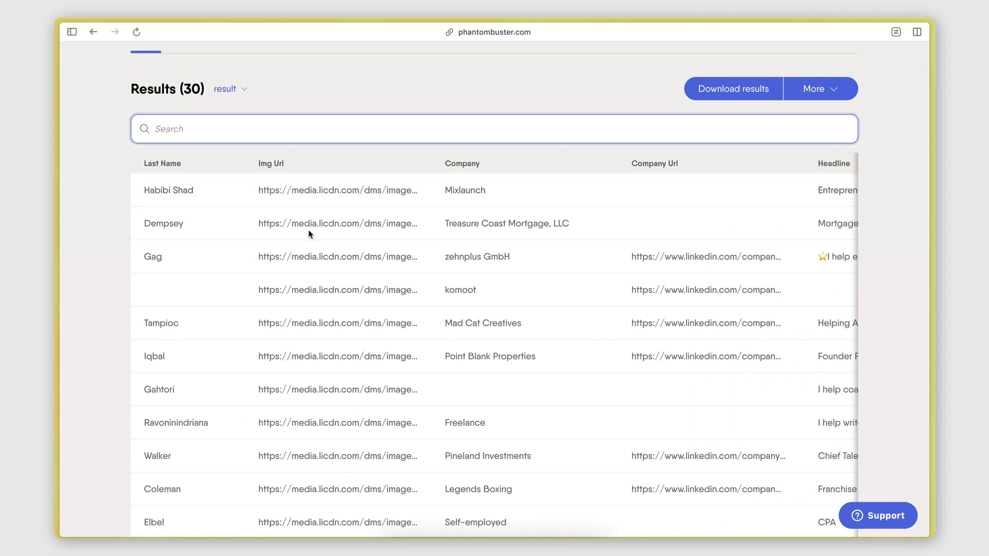
pyautogui.hscroll(4, 381, 308)
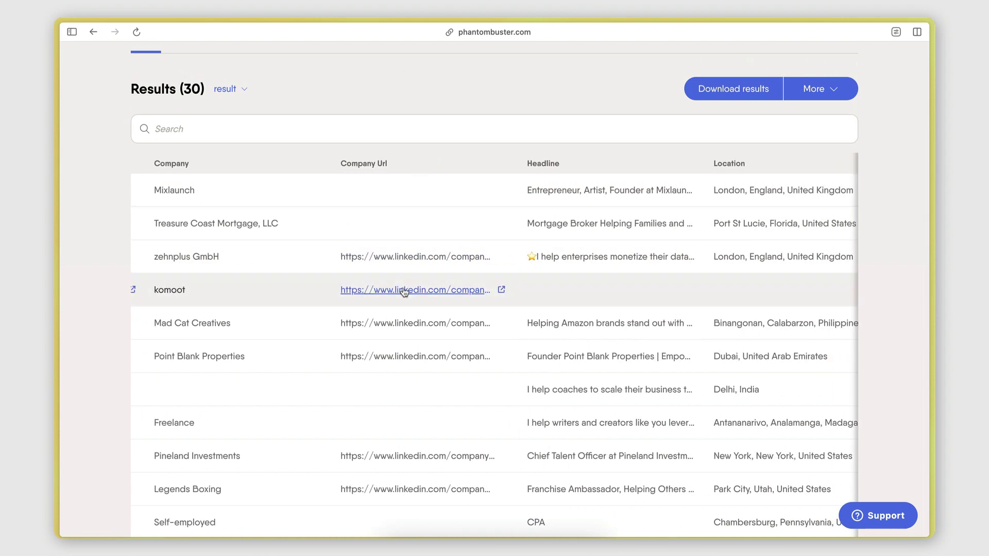
pyautogui.hscroll(8, 403, 290)
pyautogui.hscroll(5, 404, 290)
pyautogui.scroll(-2, 554, 306)
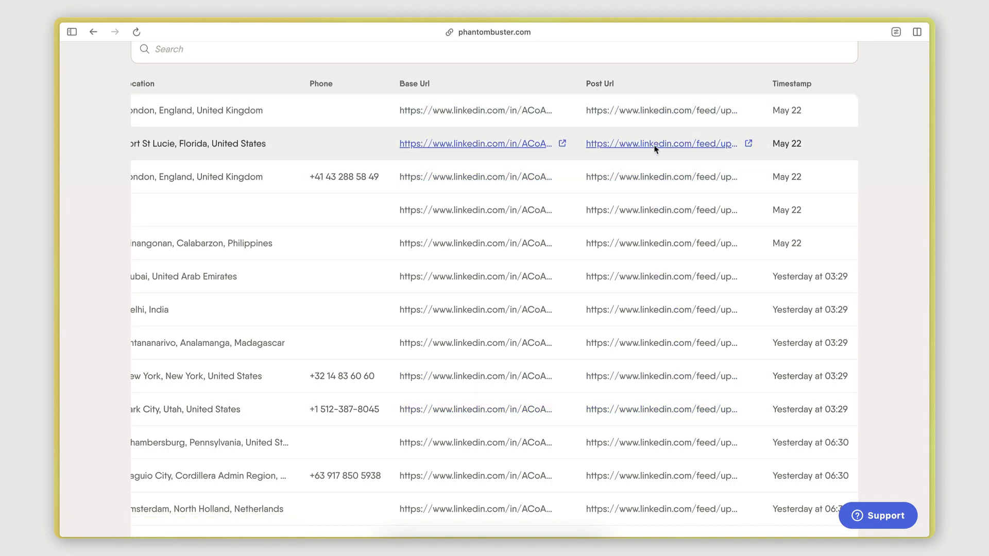
pyautogui.hscroll(-2, 335, 206)
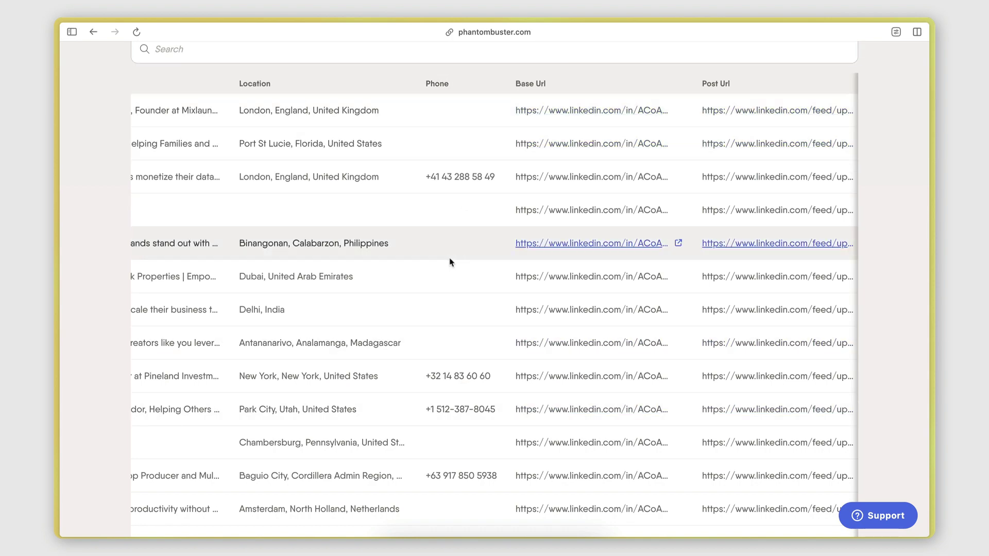
pyautogui.scroll(-6, 450, 278)
pyautogui.scroll(-4, 452, 370)
pyautogui.hscroll(-10, 453, 369)
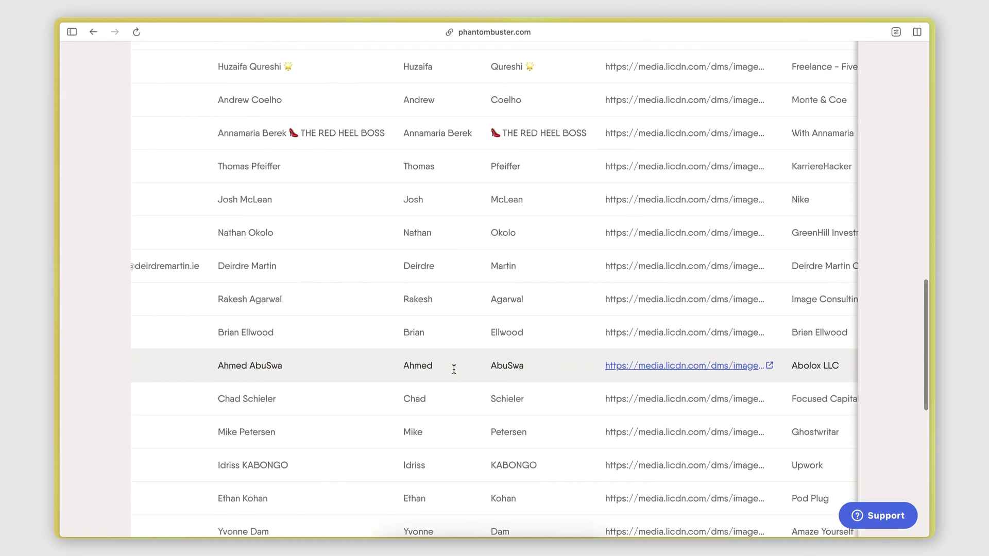
pyautogui.scroll(7, 454, 369)
pyautogui.scroll(-1, 453, 369)
pyautogui.scroll(5, 415, 201)
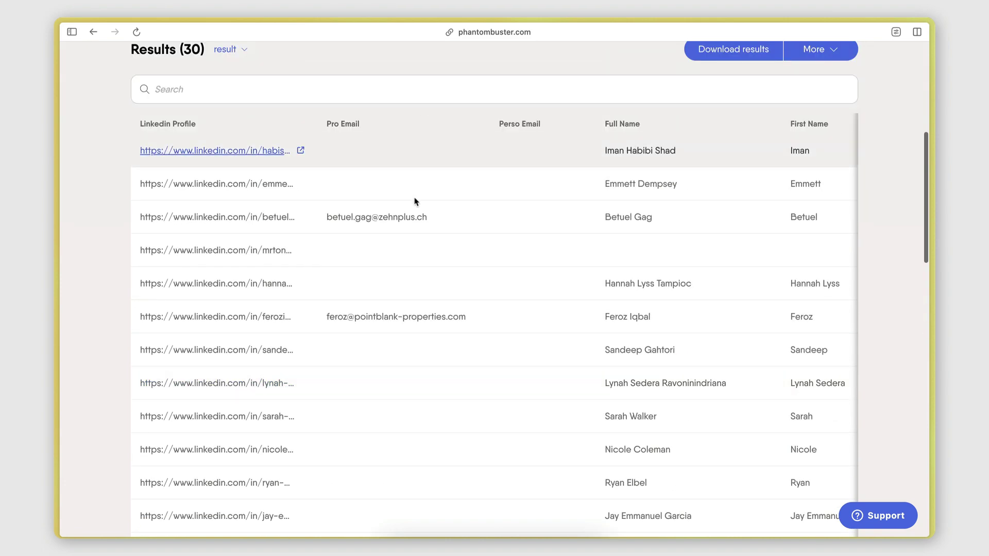
pyautogui.scroll(-2, 408, 282)
pyautogui.scroll(3, 376, 103)
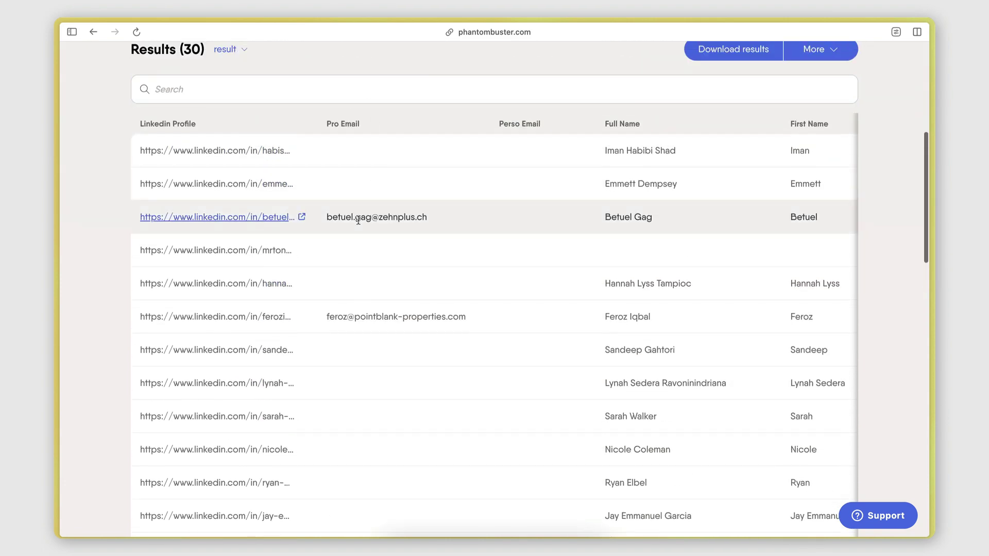
pyautogui.scroll(-7, 399, 247)
pyautogui.scroll(-3, 402, 329)
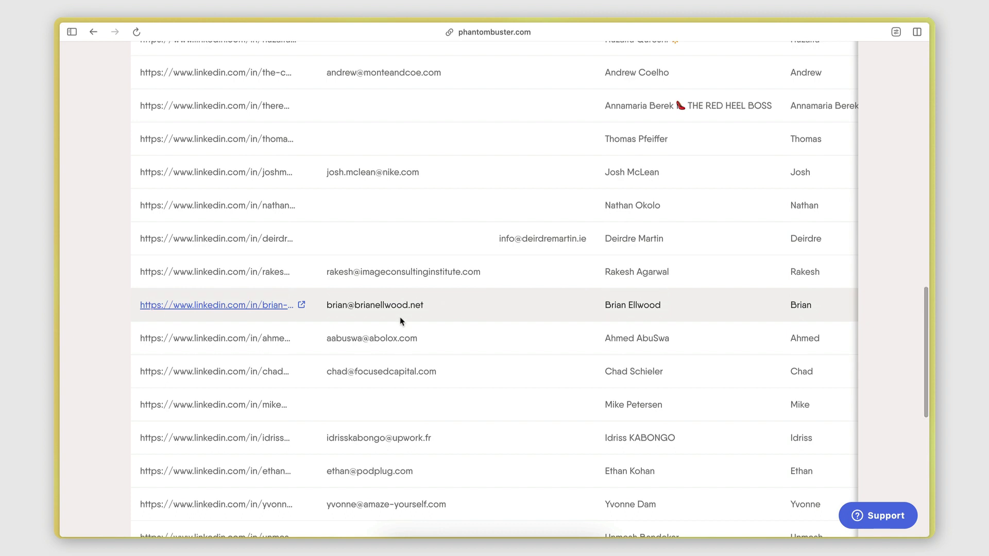
pyautogui.scroll(-3, 400, 378)
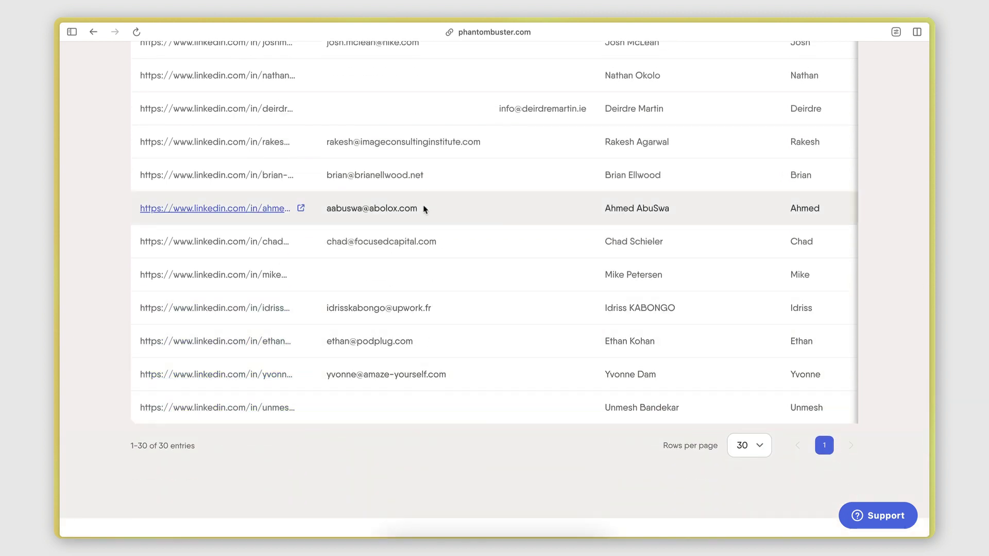
pyautogui.scroll(2, 425, 208)
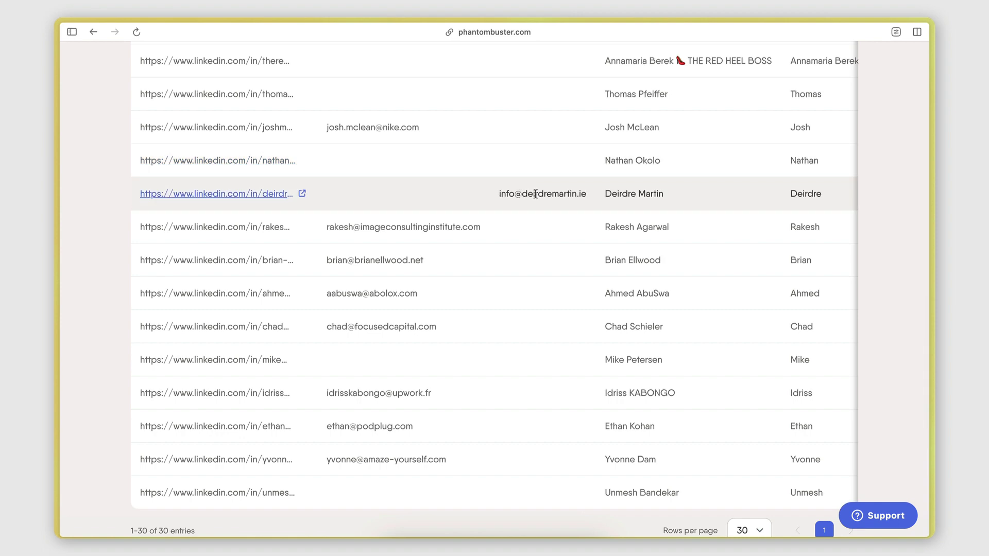
pyautogui.scroll(10, 555, 197)
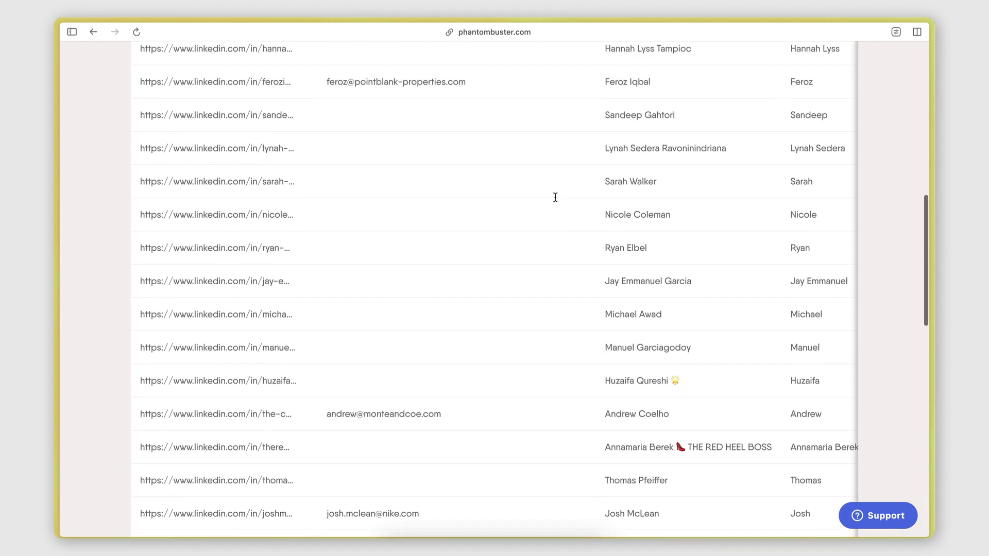
pyautogui.hotkey('alt', 'space')
pyautogui.write('1')
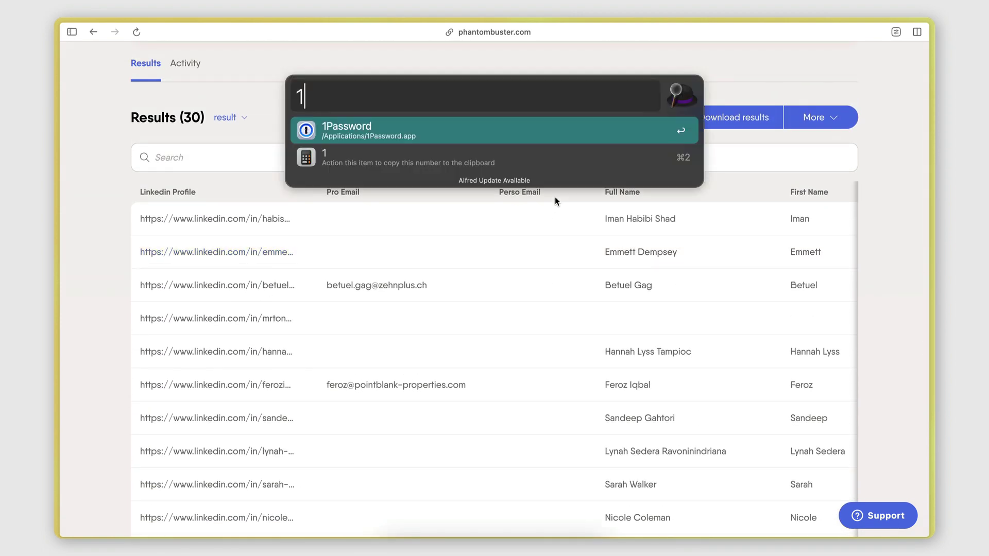
pyautogui.write('2/30')
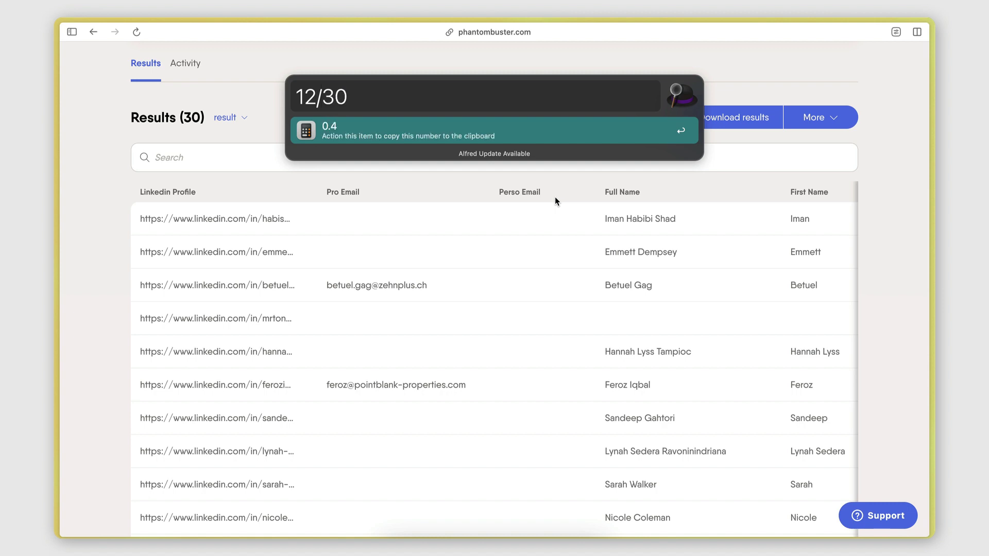
pyautogui.write(')')
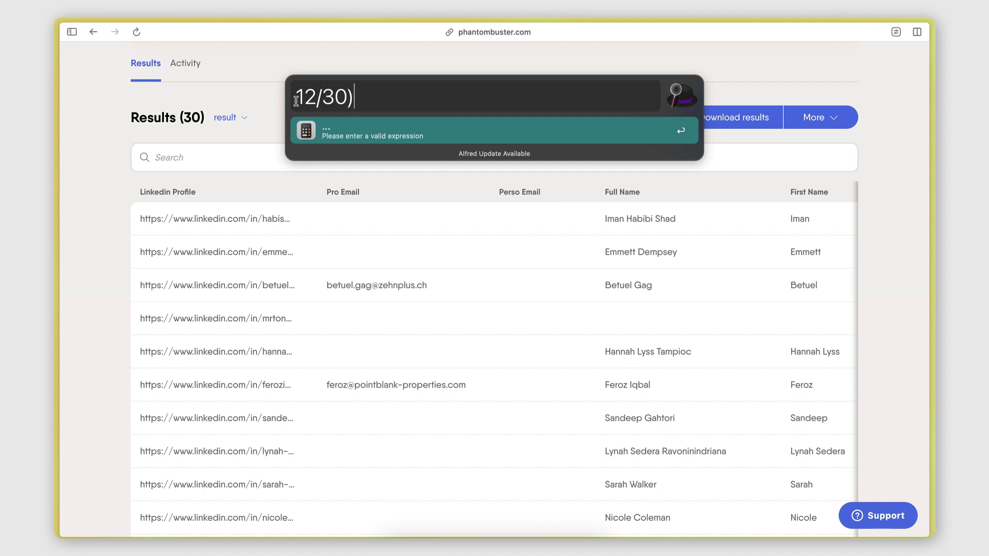
pyautogui.write('(')
pyautogui.write('*100')
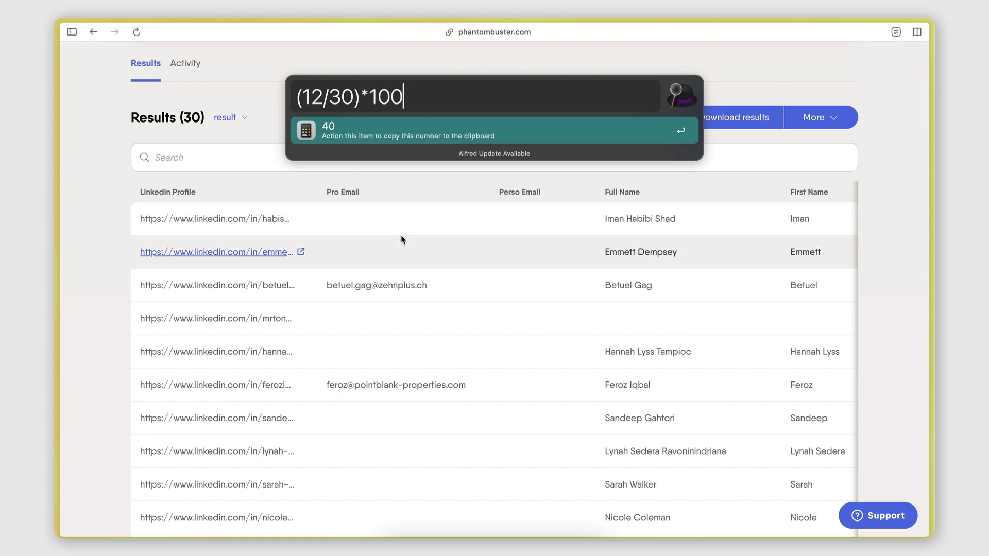
pyautogui.press('Escape')
pyautogui.scroll(5, 291, 207)
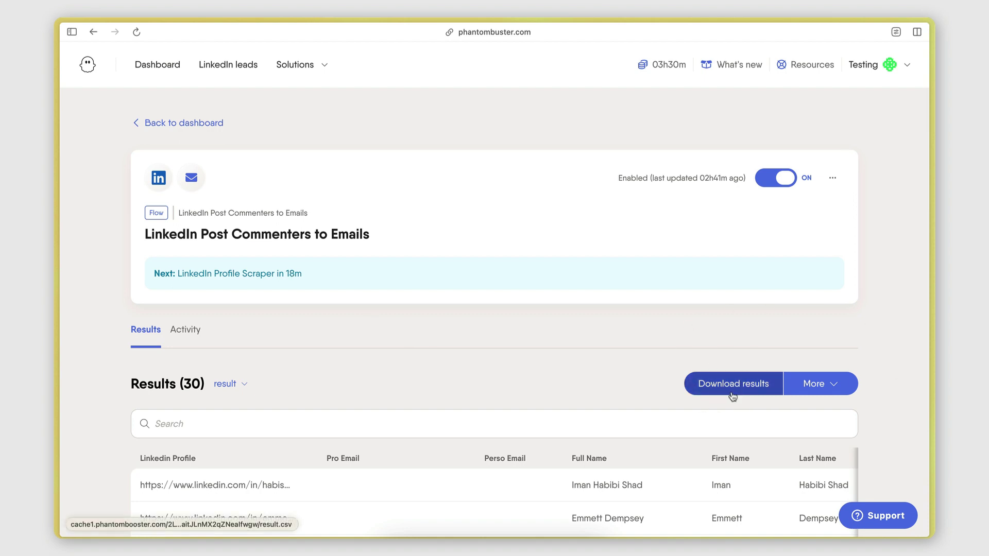
# Switch to the LinkedIn Comment Leads spreadsheet and review the five commenter leads with emails on 'result (26)'
pyautogui.moveTo(54, 219)
pyautogui.click(109, 162)
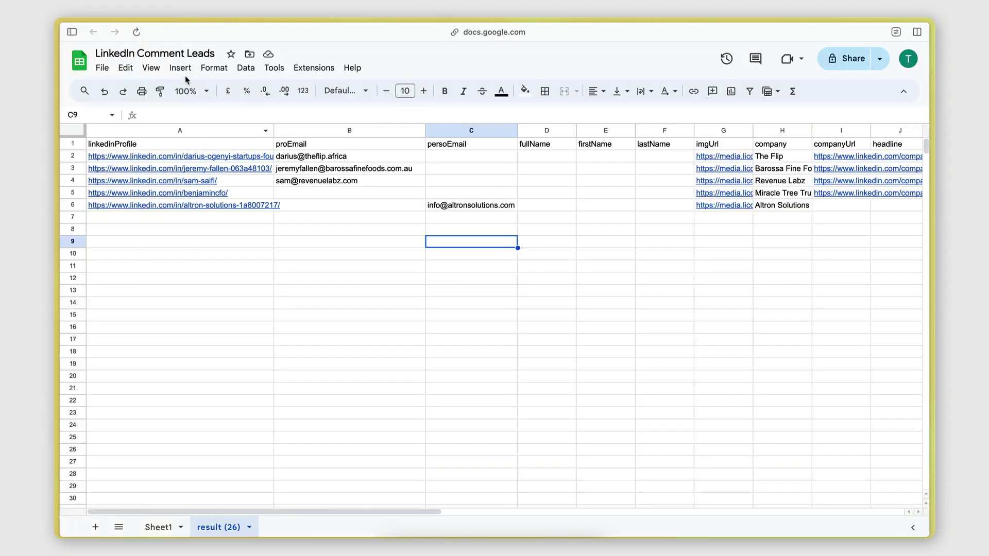
pyautogui.click(123, 67)
pyautogui.moveTo(103, 67)
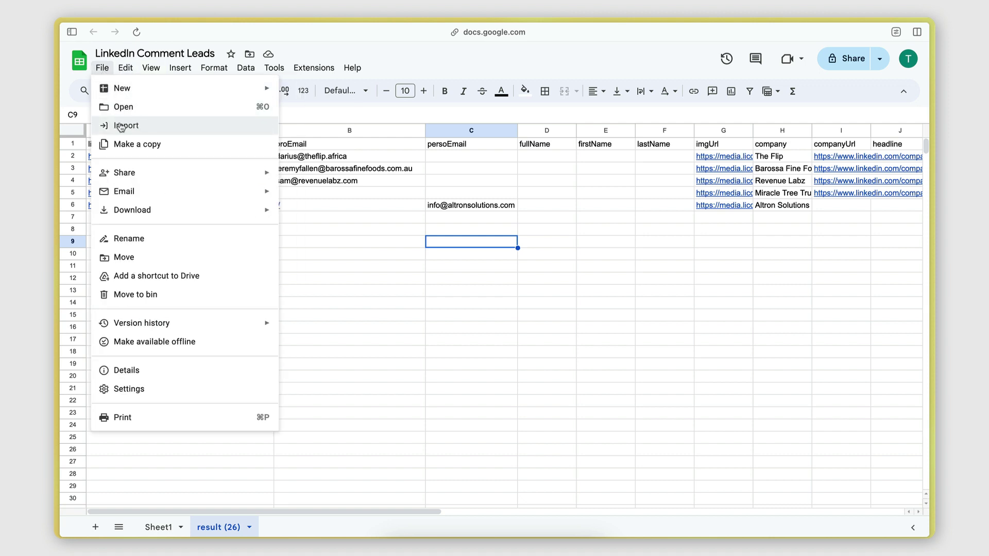
pyautogui.click(436, 269)
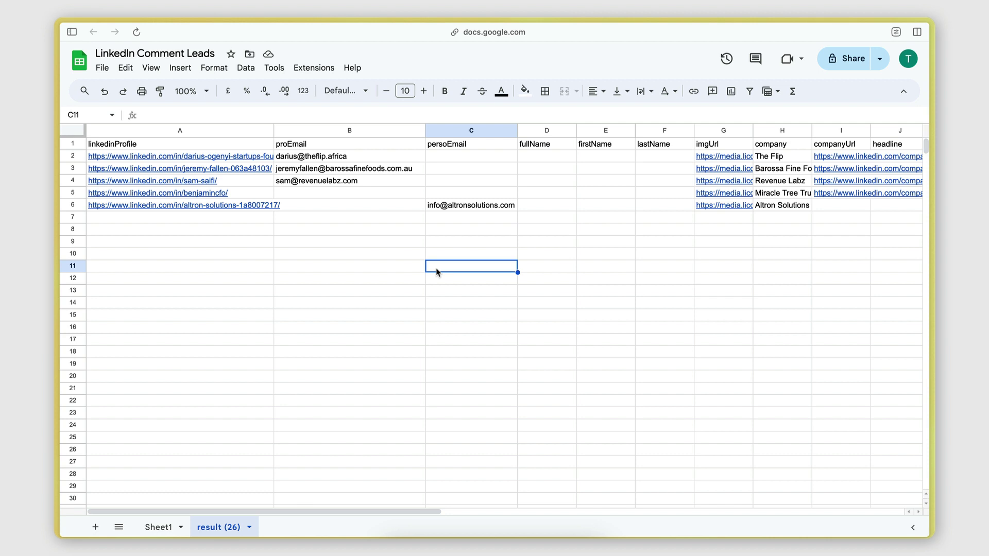
pyautogui.click(323, 282)
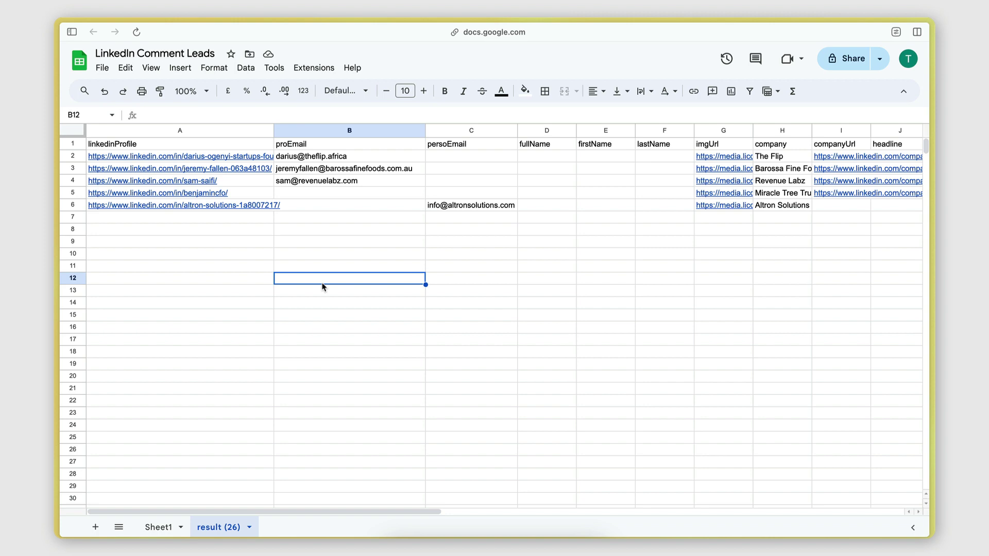
# Switch to the Automations board in Miro and pan across the commenters-to-emails flow cards
pyautogui.moveTo(57, 204)
pyautogui.click(121, 190)
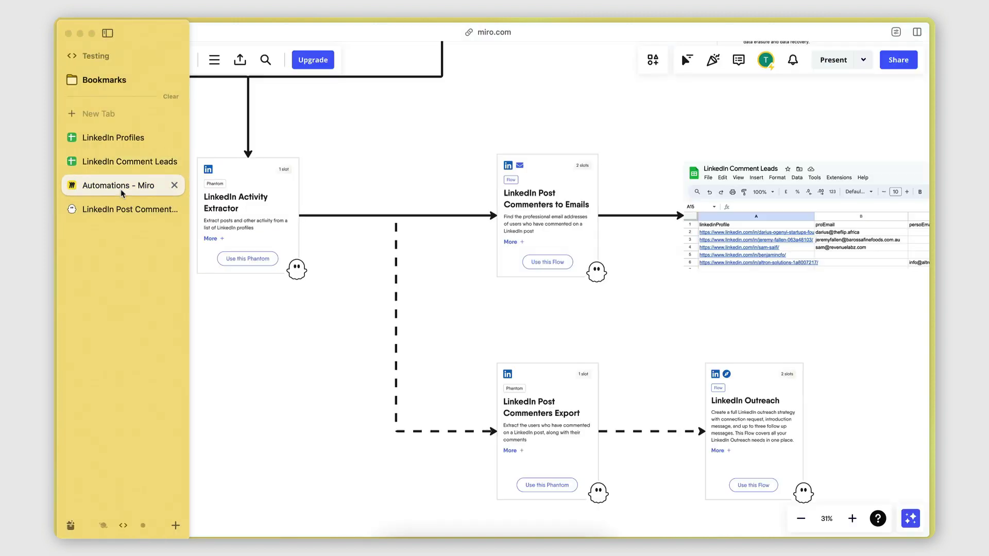
pyautogui.hscroll(2, 395, 313)
pyautogui.scroll(1, 396, 312)
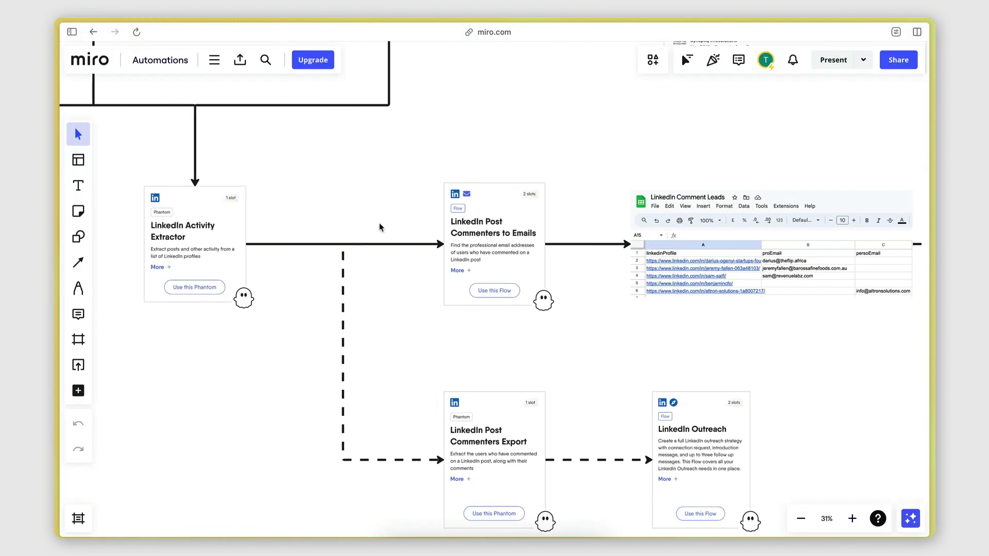
pyautogui.hscroll(-4, 522, 258)
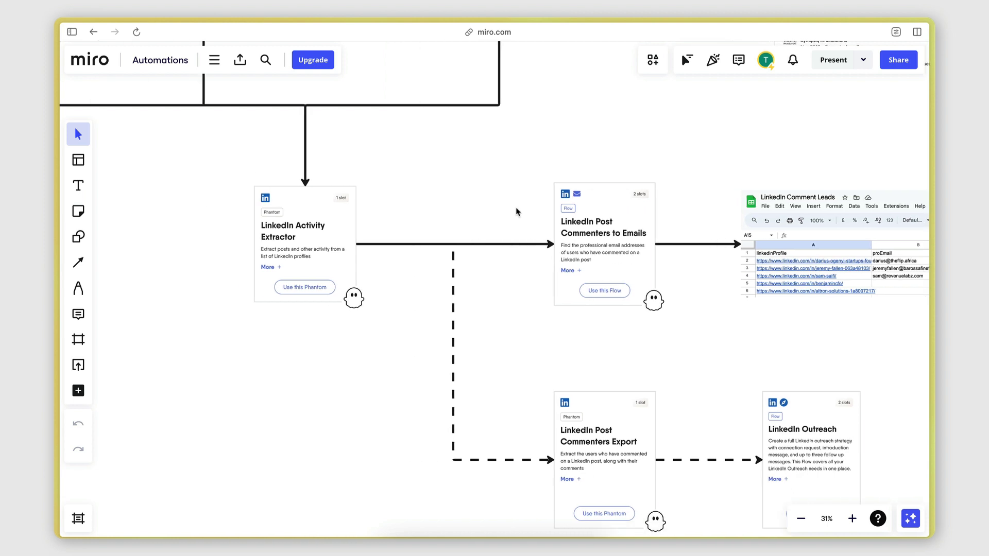
pyautogui.scroll(-2, 356, 276)
pyautogui.hscroll(1, 356, 276)
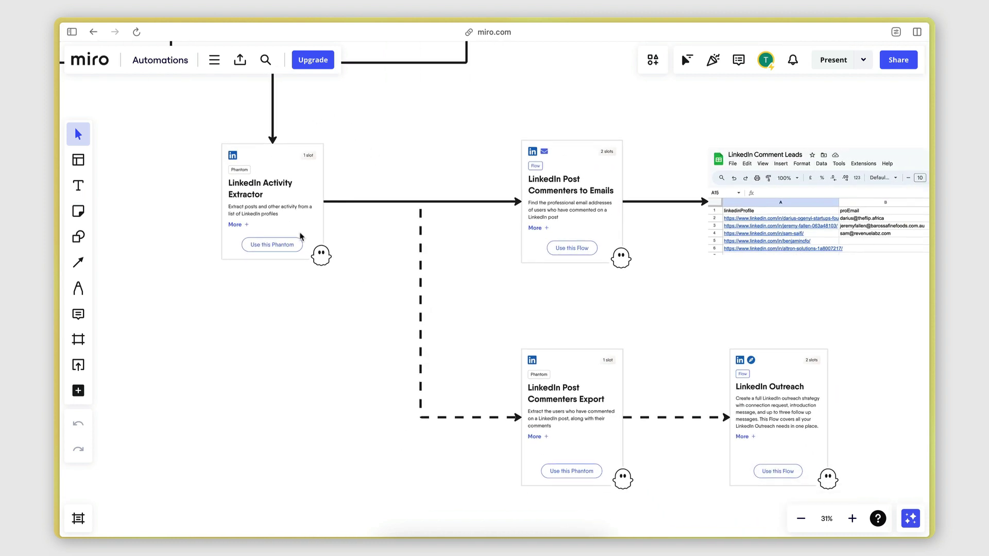
pyautogui.scroll(-1, 272, 159)
pyautogui.hscroll(1, 271, 159)
pyautogui.scroll(-3, 315, 208)
pyautogui.hscroll(3, 315, 207)
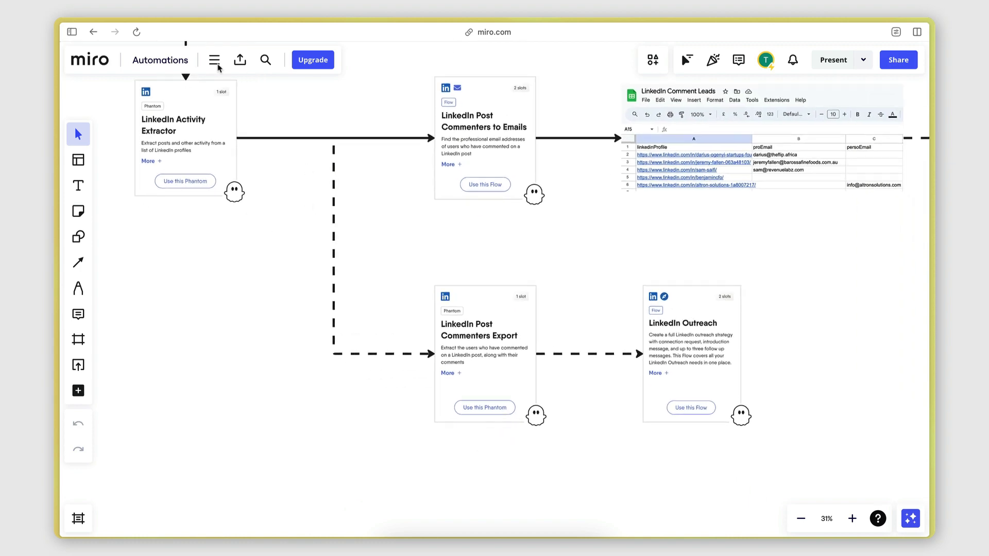
# Pan and zoom to the LinkedIn Post Commenters Export Phantom card and its arrow to LinkedIn Outreach Flow
pyautogui.scroll(3, 487, 373)
pyautogui.hscroll(-2, 486, 374)
pyautogui.scroll(-1, 486, 373)
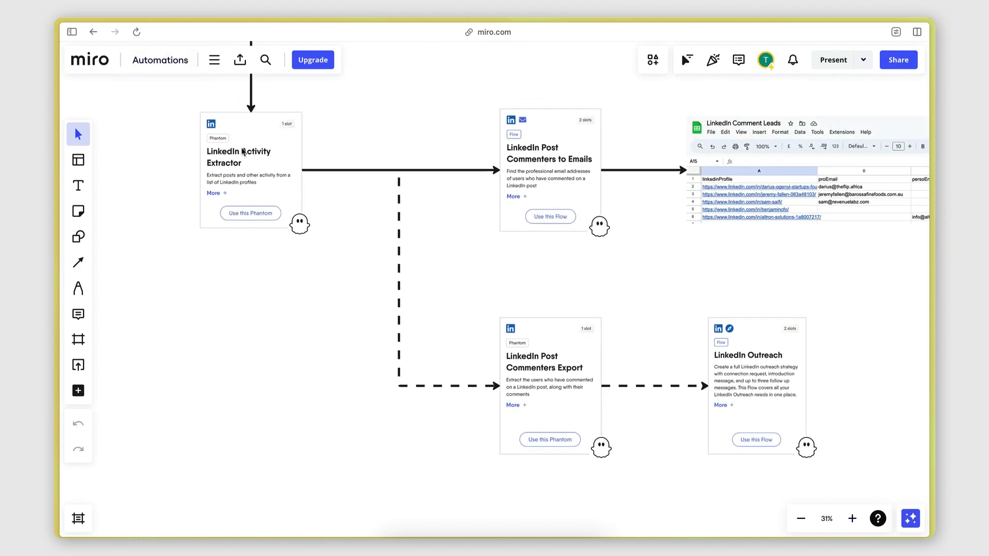
pyautogui.scroll(5, 242, 155)
pyautogui.scroll(2, 236, 159)
pyautogui.scroll(-2, 235, 162)
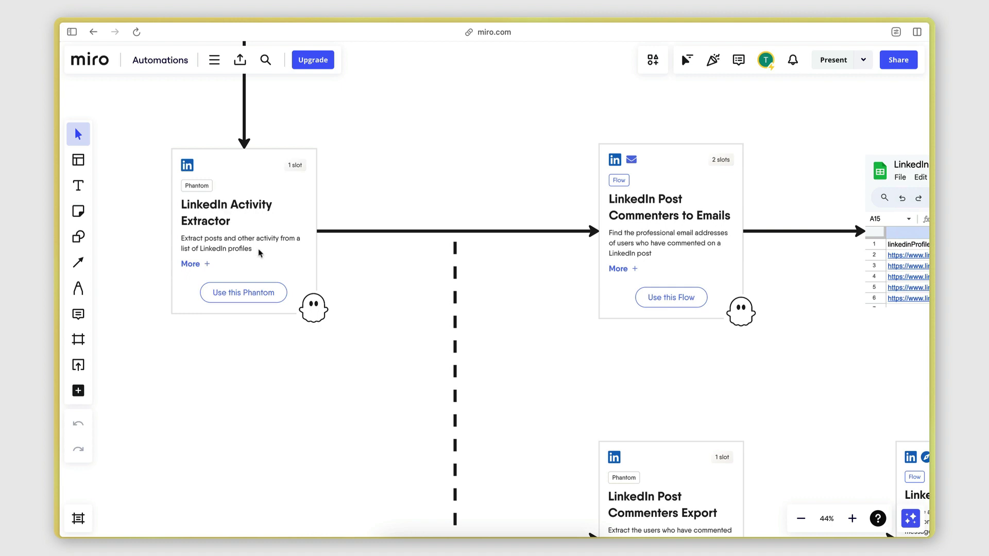
pyautogui.hscroll(2, 260, 253)
pyautogui.scroll(-1, 260, 252)
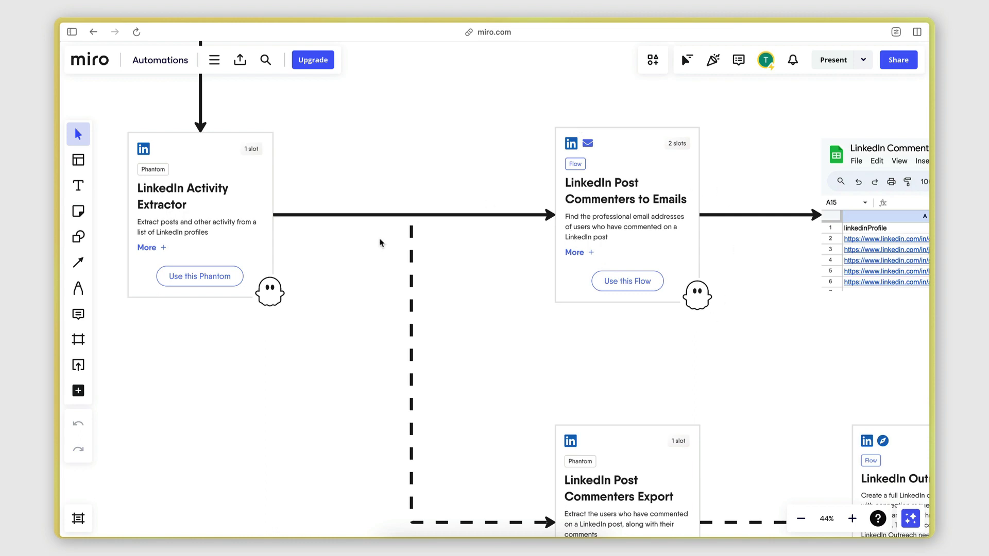
pyautogui.scroll(-5, 380, 242)
pyautogui.hscroll(5, 379, 243)
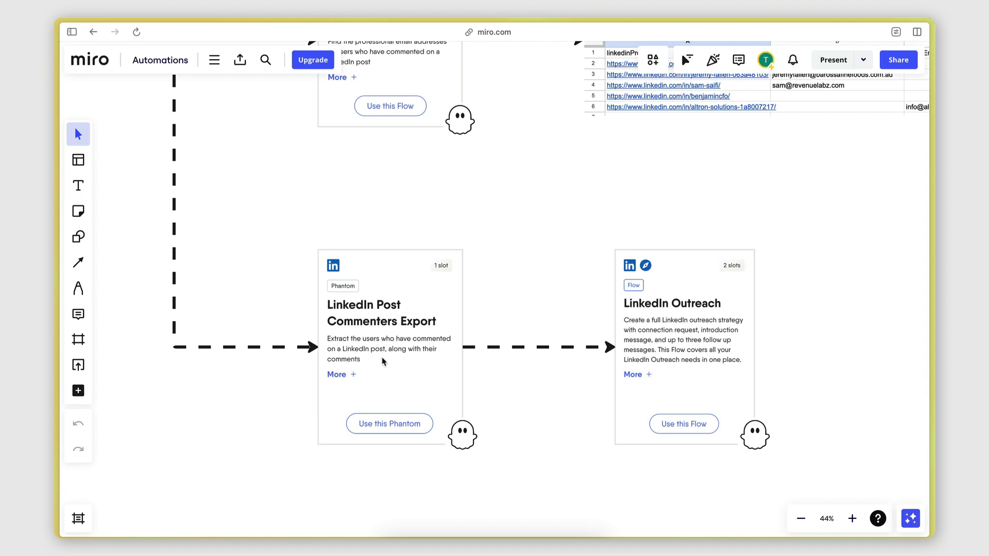
pyautogui.hscroll(4, 383, 360)
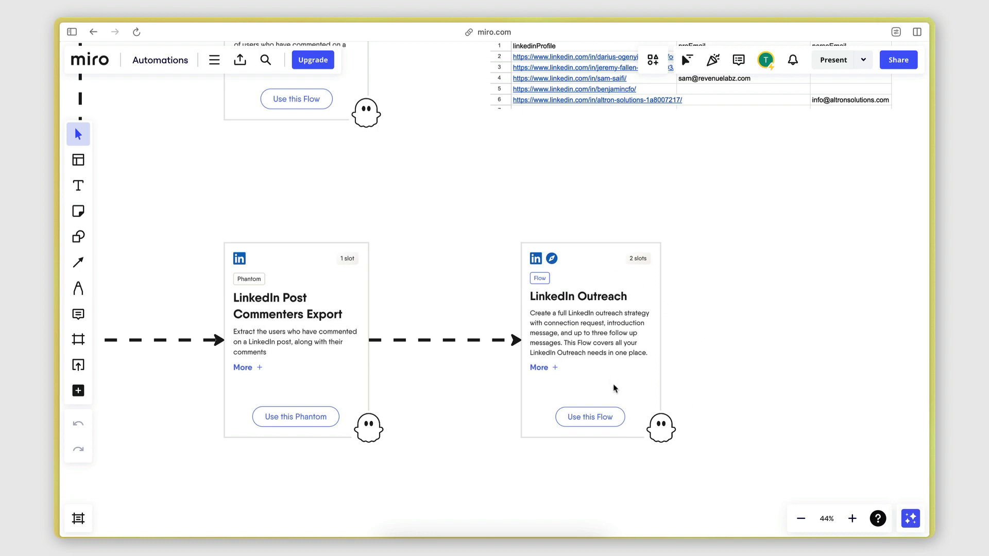
pyautogui.scroll(3, 613, 388)
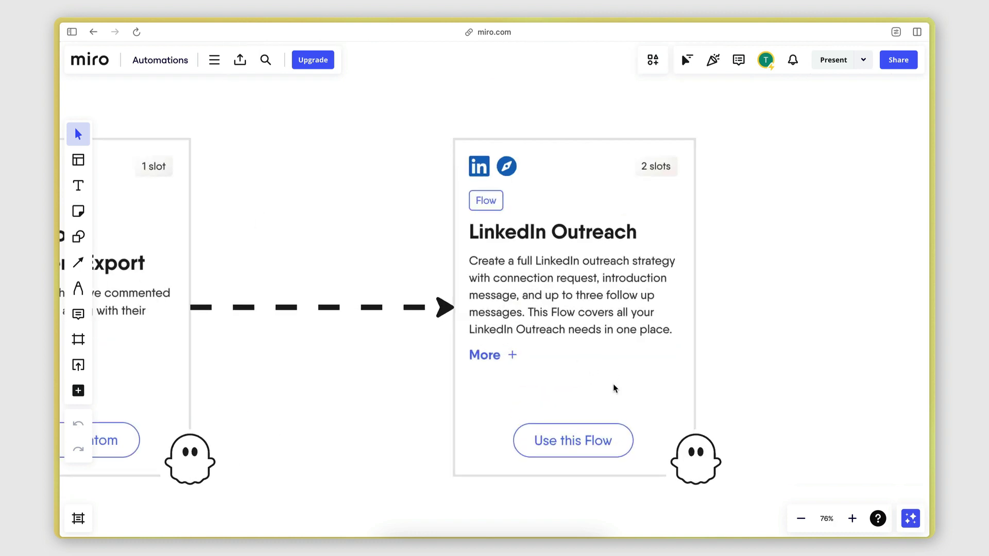
pyautogui.hscroll(5, 404, 190)
pyautogui.hscroll(-3, 403, 190)
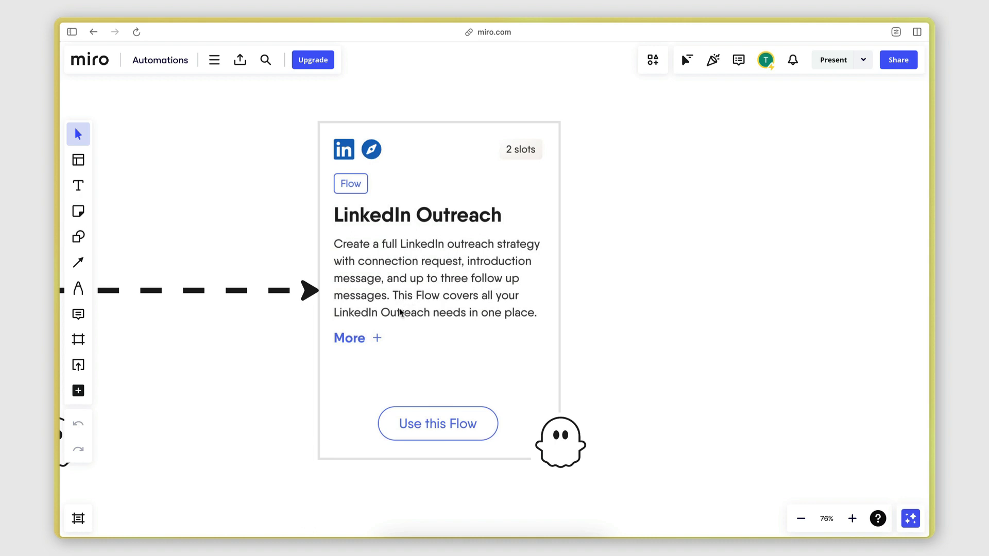
pyautogui.hscroll(-2, 399, 311)
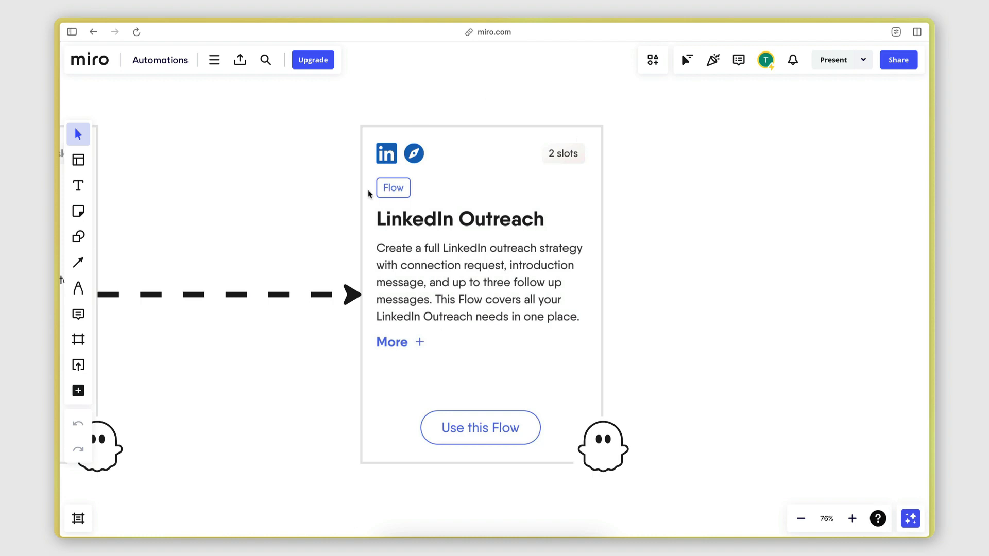
# Zoom the Miro canvas out to about 6%, showing profile screenshots through the Phantom and outreach cards
pyautogui.scroll(-5, 468, 256)
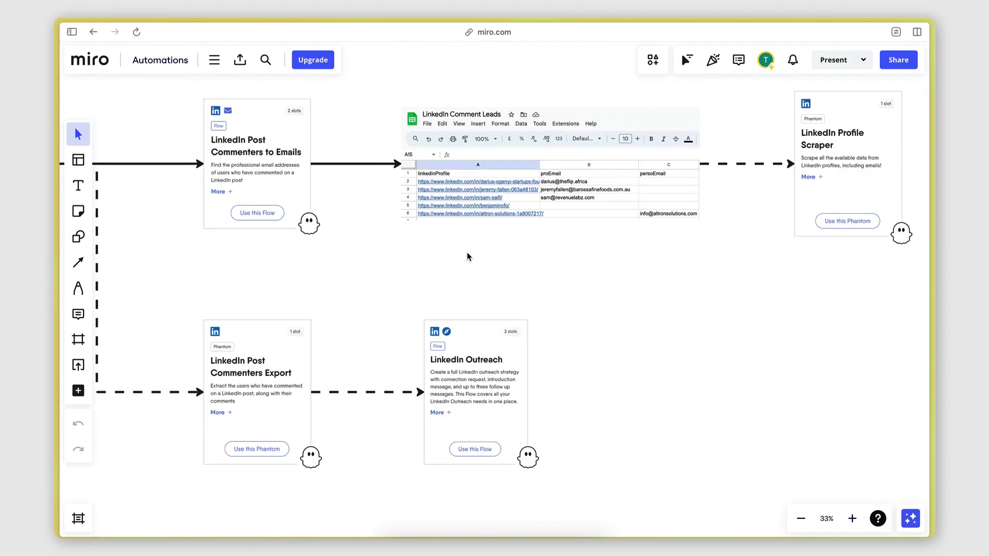
pyautogui.hscroll(-4, 243, 144)
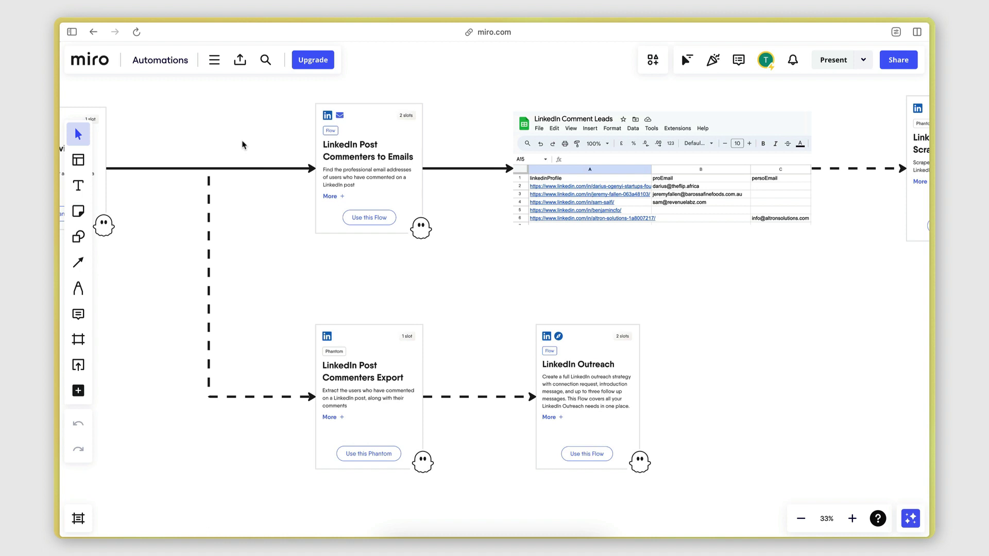
pyautogui.scroll(-2, 452, 429)
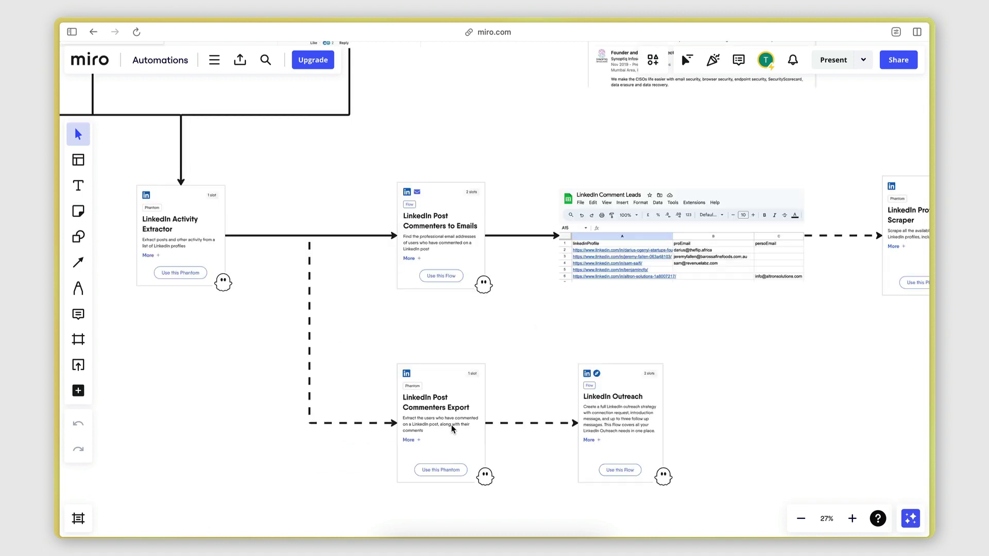
pyautogui.scroll(-6, 452, 428)
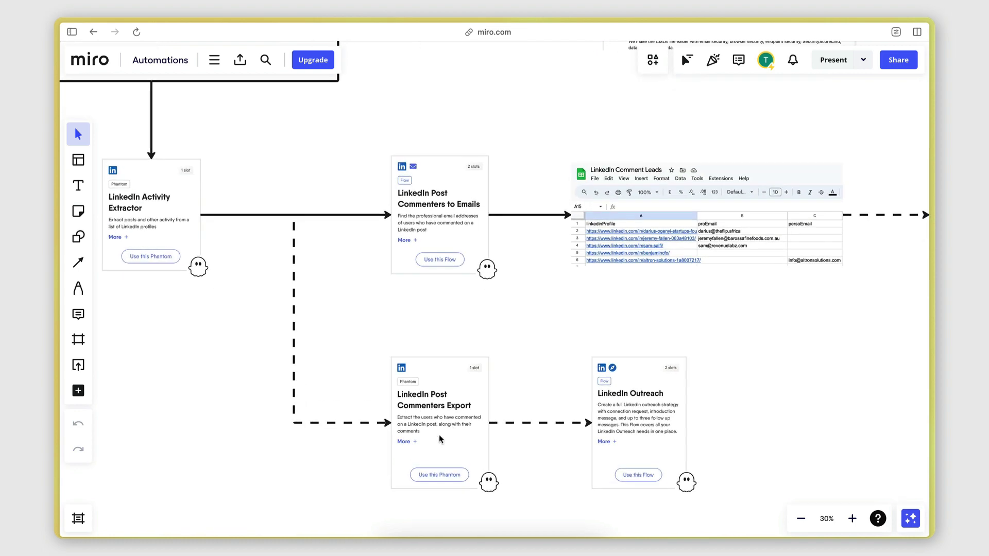
pyautogui.scroll(-4, 439, 440)
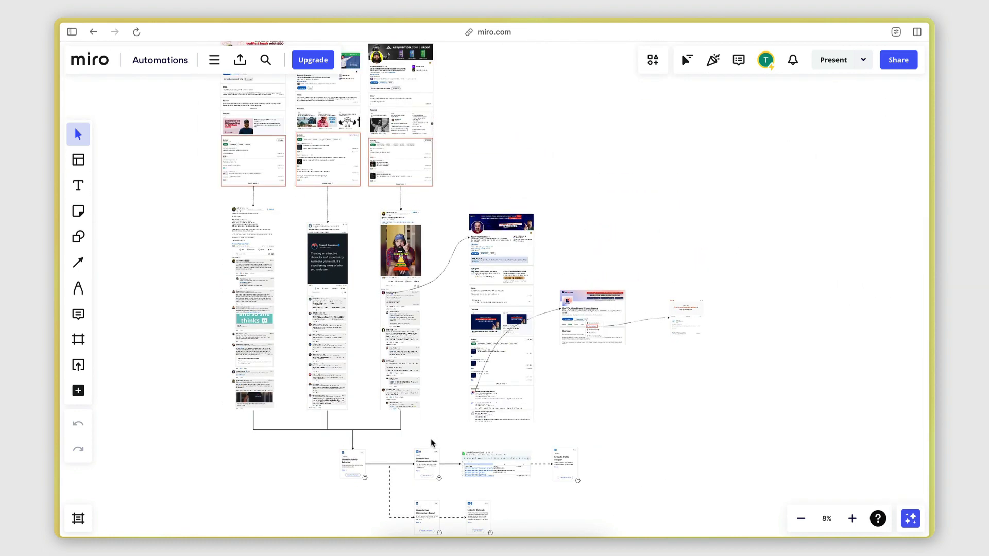
pyautogui.scroll(2, 431, 442)
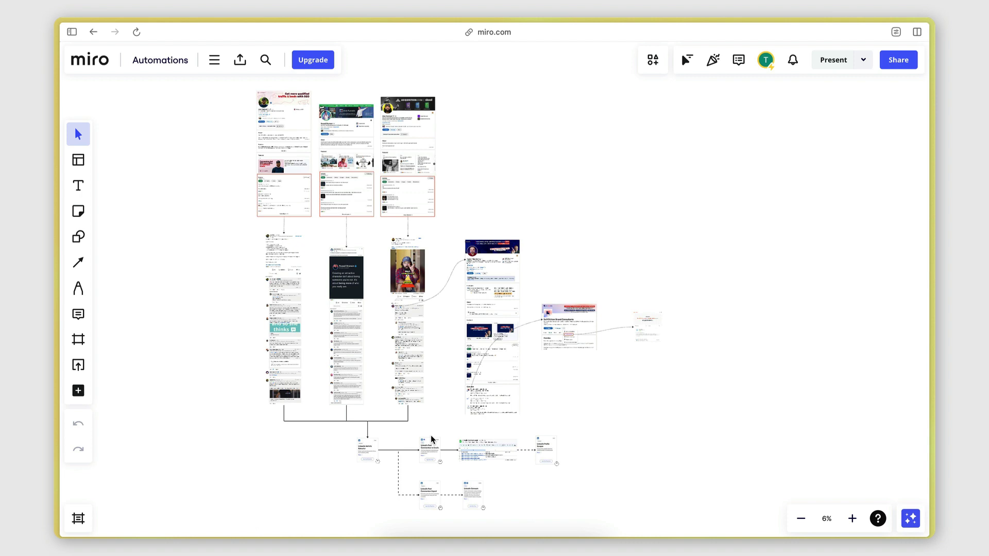
pyautogui.scroll(-2, 432, 439)
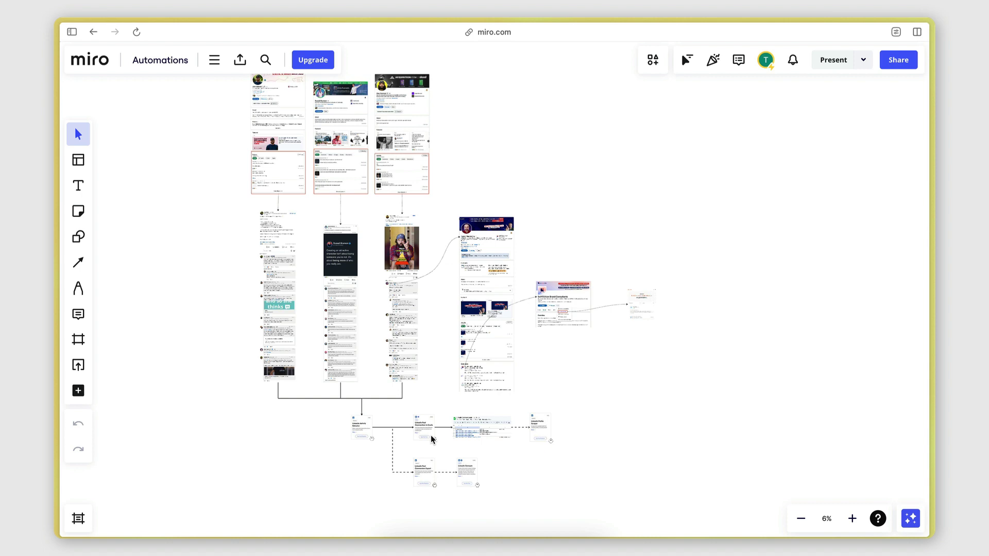
pyautogui.scroll(2, 431, 438)
pyautogui.hscroll(-2, 431, 439)
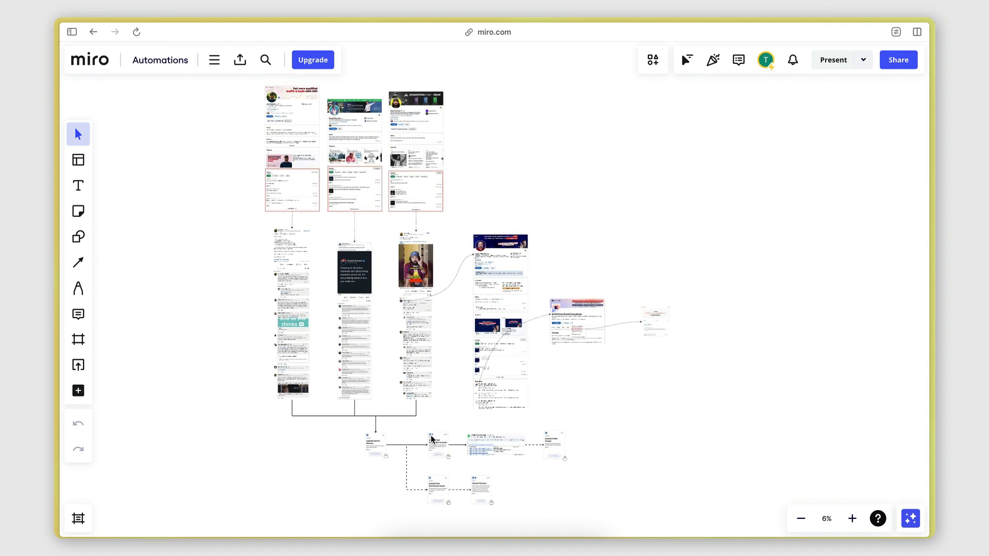